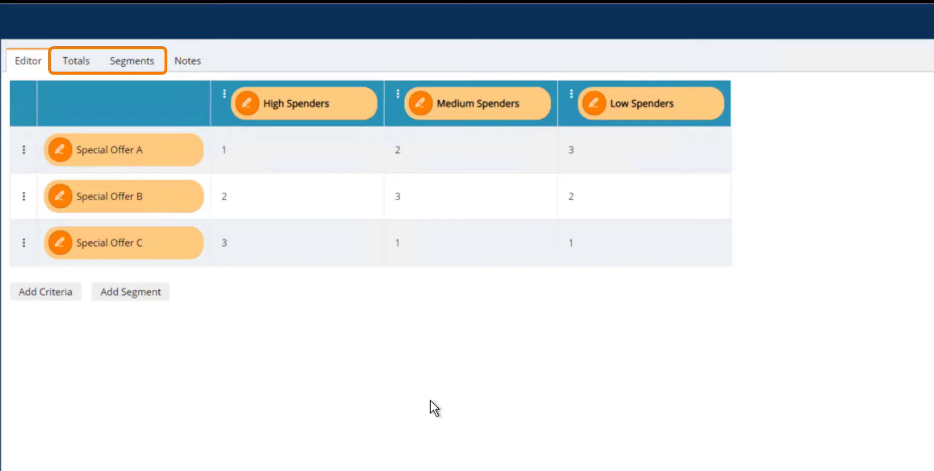
Review the priority matrix totals and High Spenders segment breakdown, and open the Special Offer C Priority 1 cell as a new selection
left_click(77, 62)
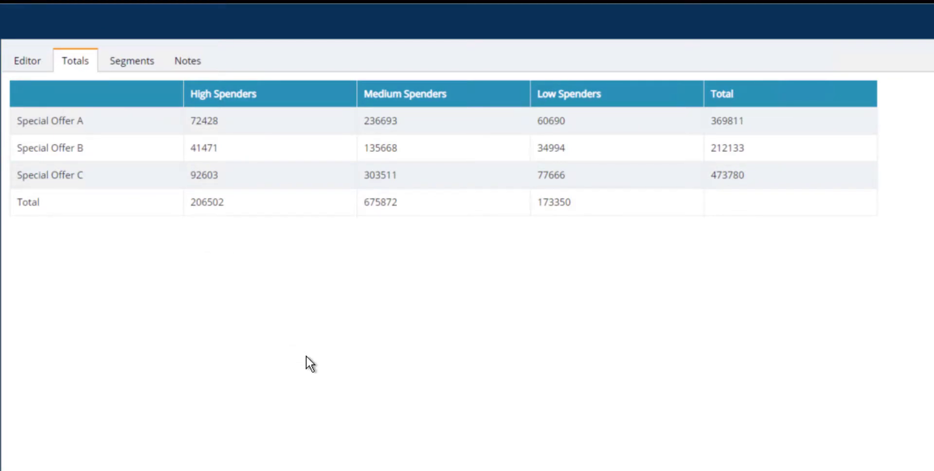
left_click(133, 61)
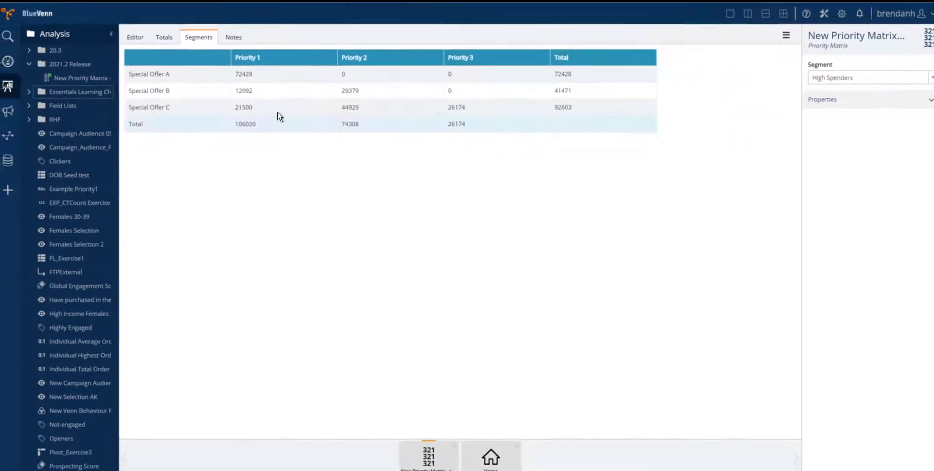
left_click_drag(264, 113, 317, 445)
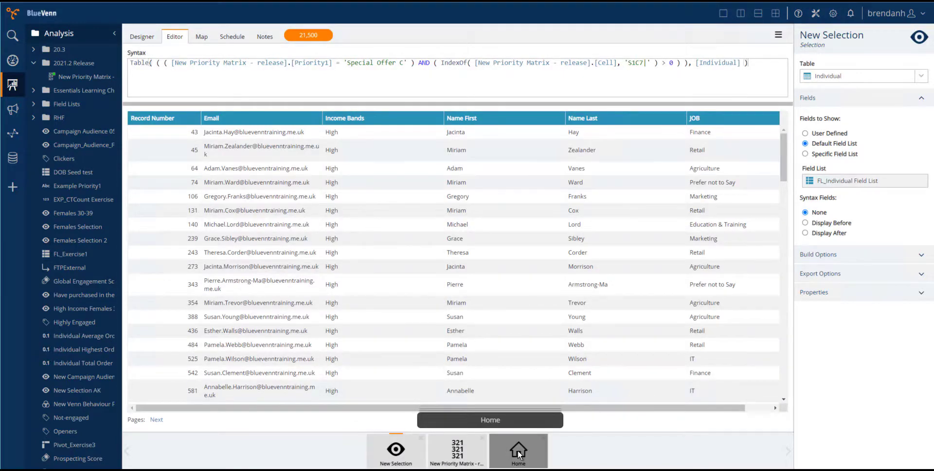
Return to Home, start creating a new object, and filter the object types across all categories for "model"
left_click(518, 450)
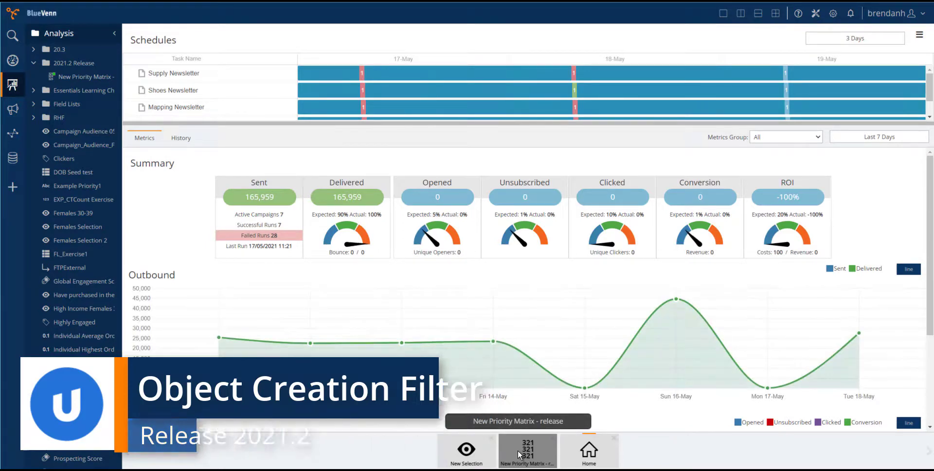
left_click(13, 188)
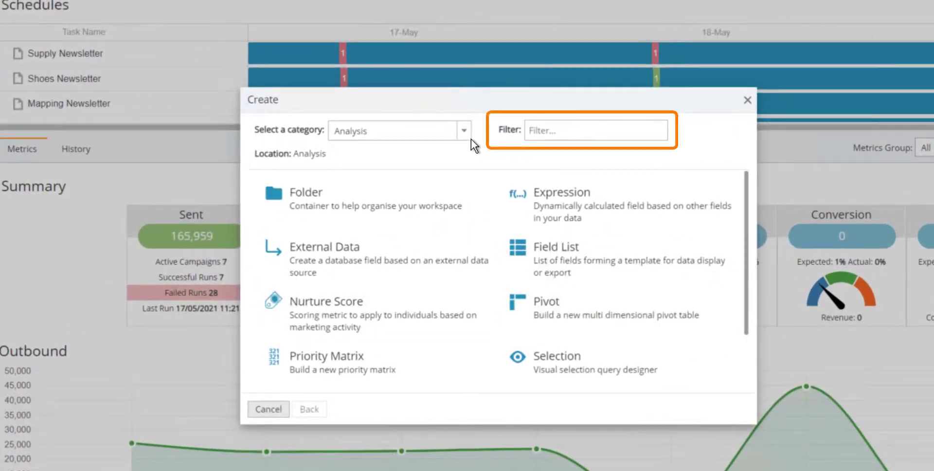
left_click(469, 137)
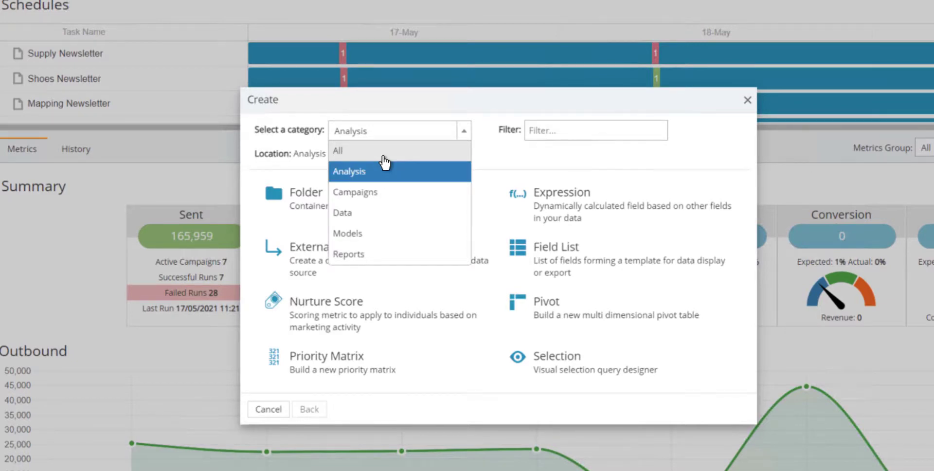
left_click(383, 157)
left_click(560, 129)
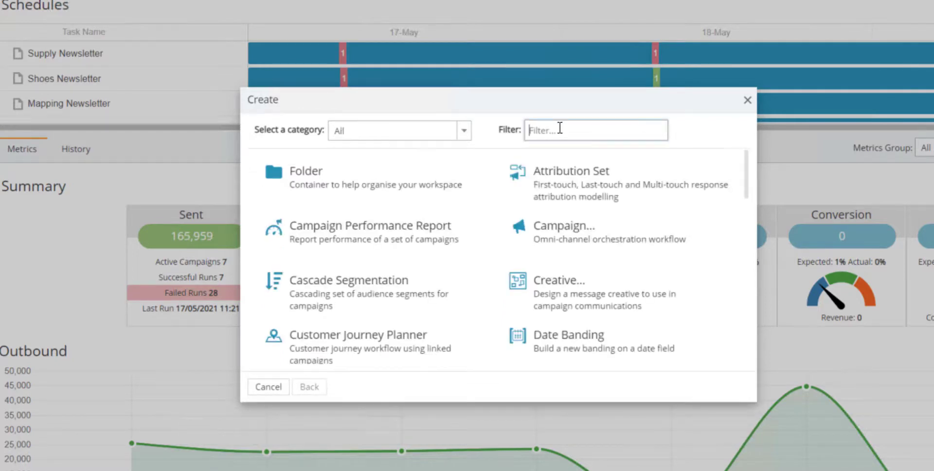
type("model")
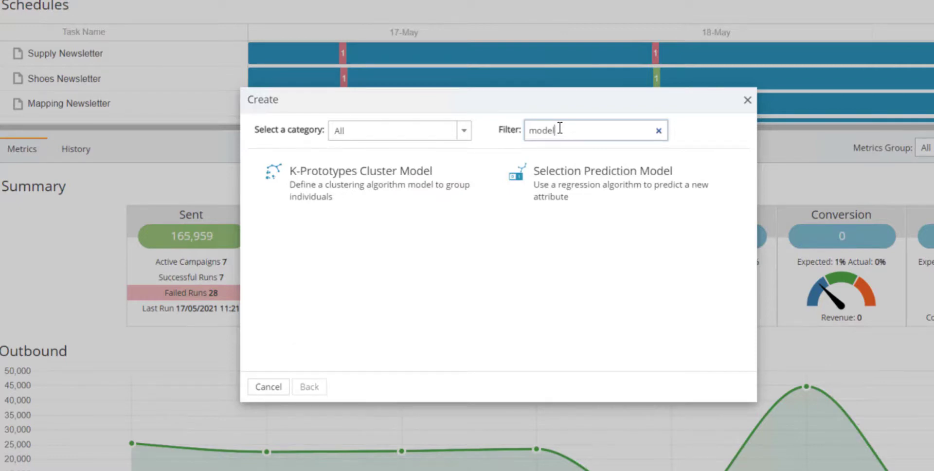
Filter the object types for "venn" instead, and clear the filter again
key("BackSpace")
key("BackSpace")
key("BackSpace")
key("BackSpace")
key("BackSpace")
type("venn")
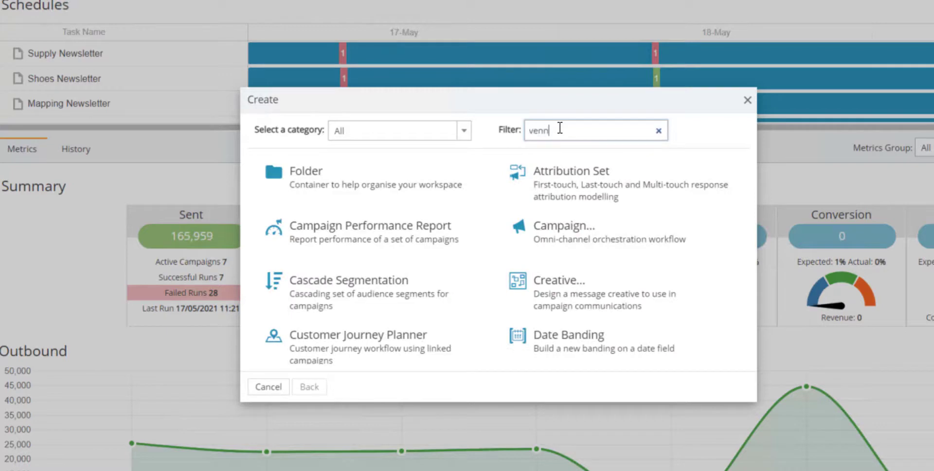
key("BackSpace")
key("BackSpace")
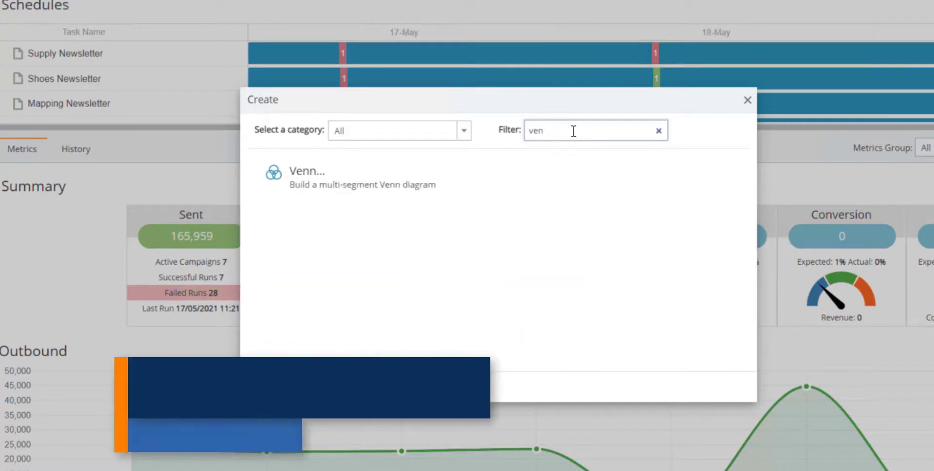
key("BackSpace")
key("BackSpace")
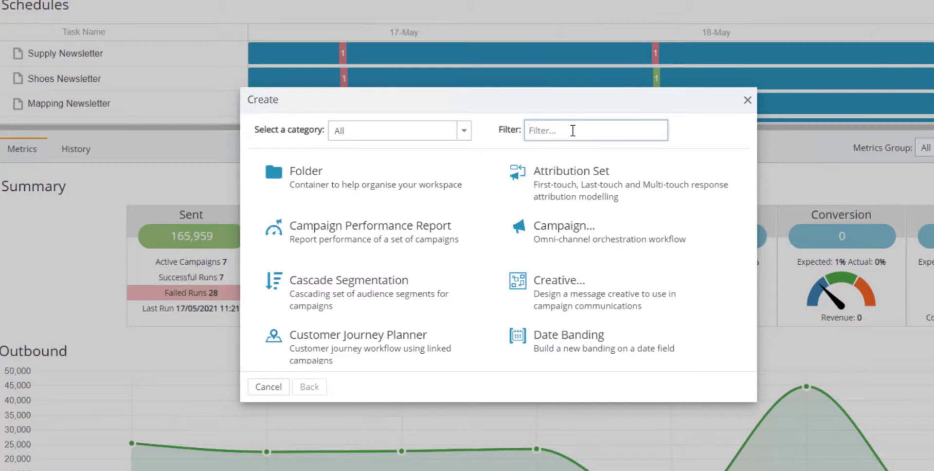
Limit the object types to the Reports category and create a Task Run Report
left_click(457, 140)
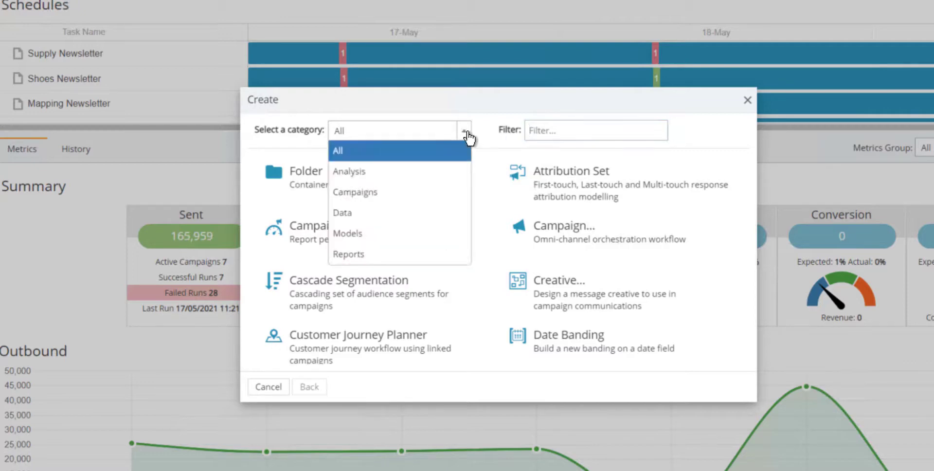
left_click(379, 254)
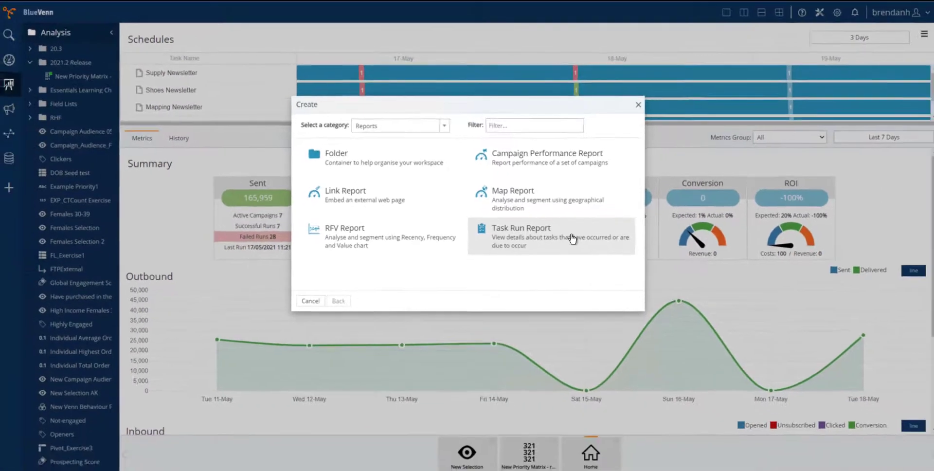
left_click(572, 238)
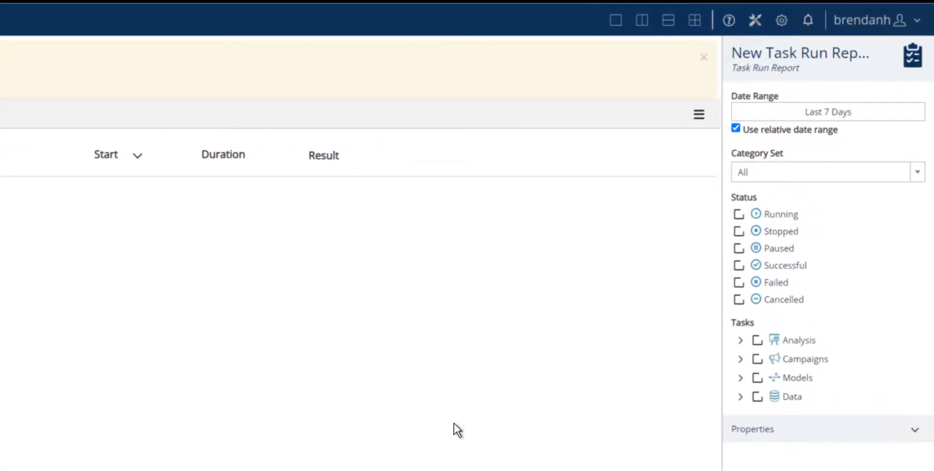
Set the report's date range to Rolling 30 Days and include the Running, Successful and Failed statuses
left_click(871, 119)
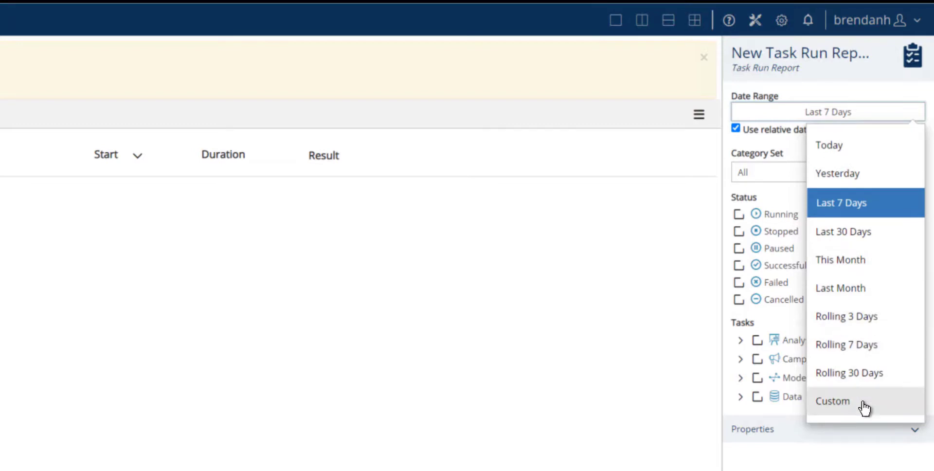
left_click(866, 376)
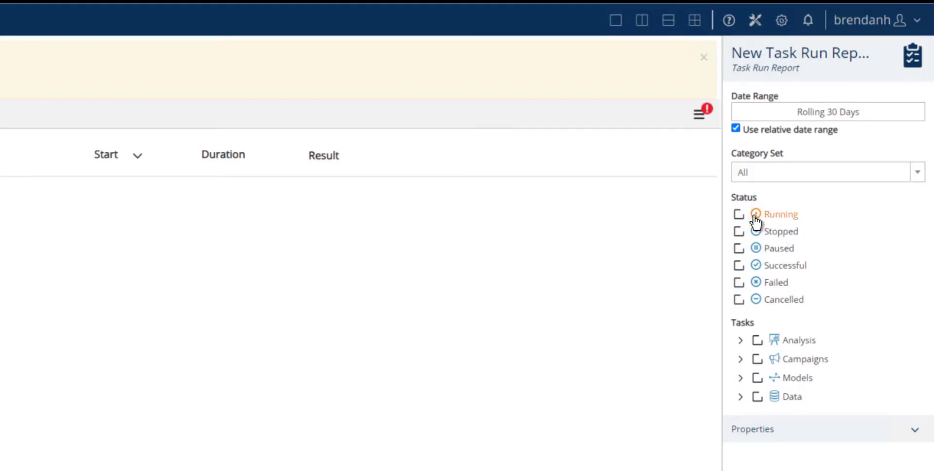
left_click(739, 214)
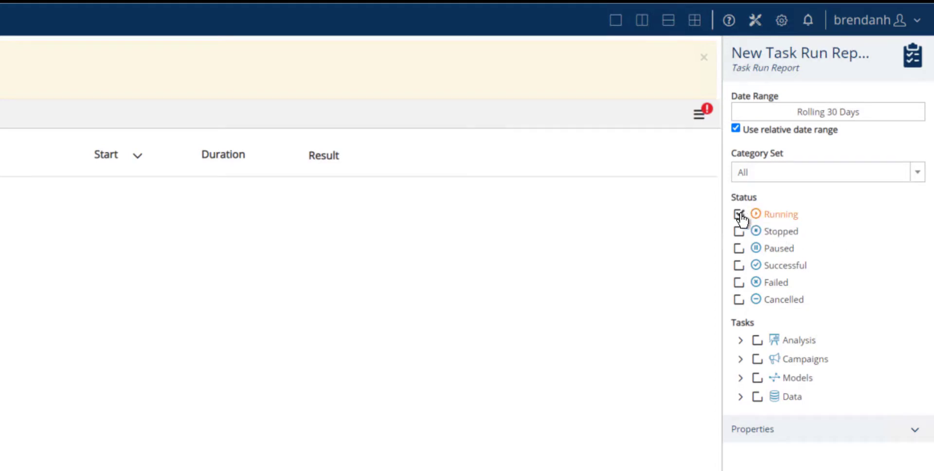
left_click(738, 265)
left_click(738, 283)
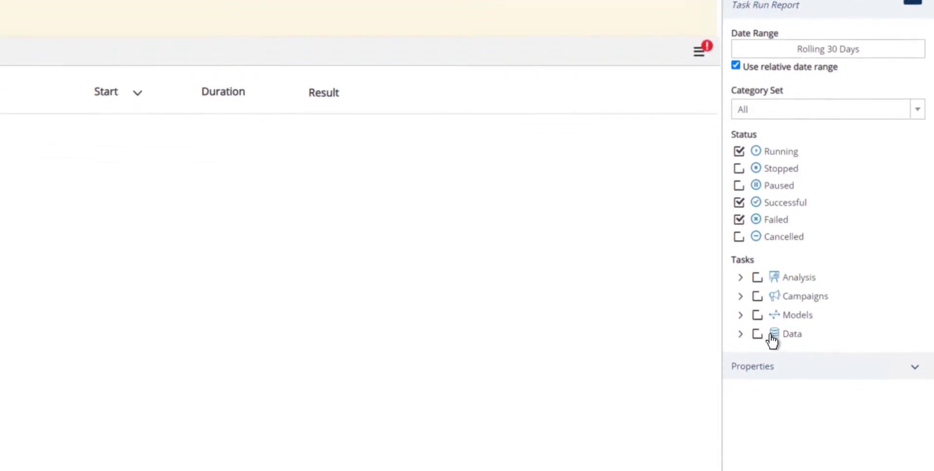
Include the Expression, Pivot and Selection tasks from the Analysis group in the report
left_click(741, 202)
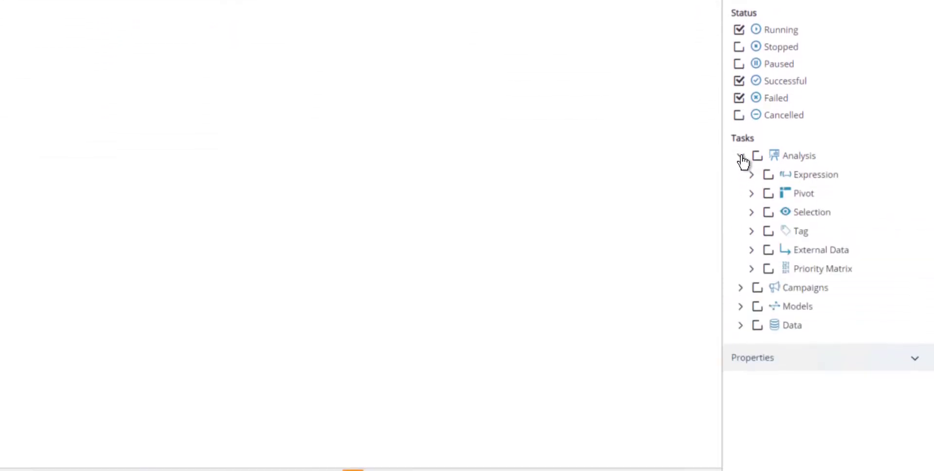
left_click(768, 175)
left_click(768, 195)
left_click(768, 212)
Include all Campaign task actions from the Campaigns group and refresh the report
left_click(738, 289)
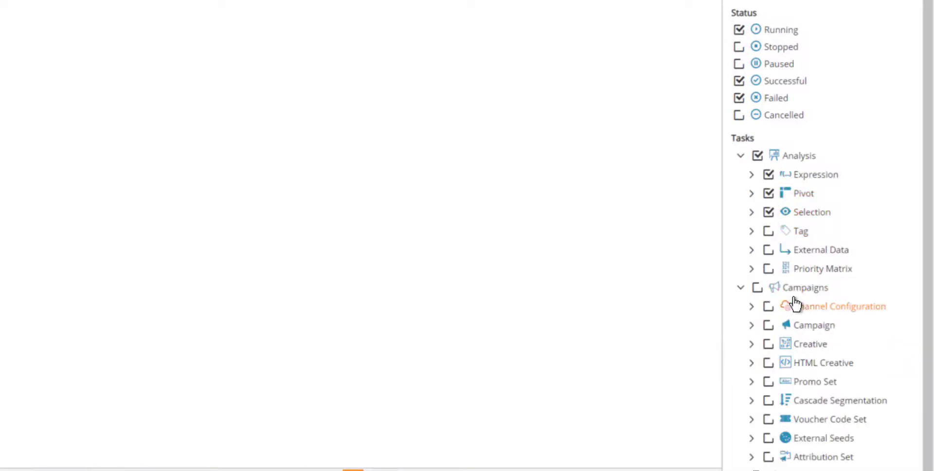
scroll(810, 322, "down", 1)
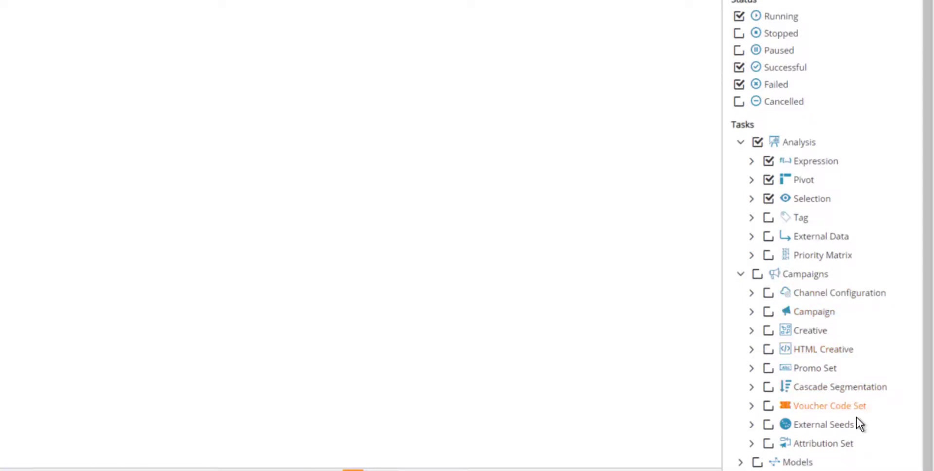
left_click(752, 312)
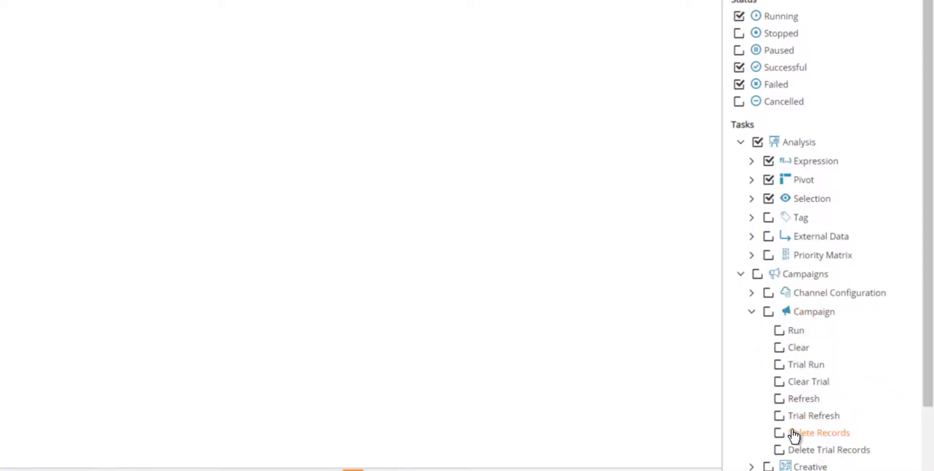
left_click(768, 313)
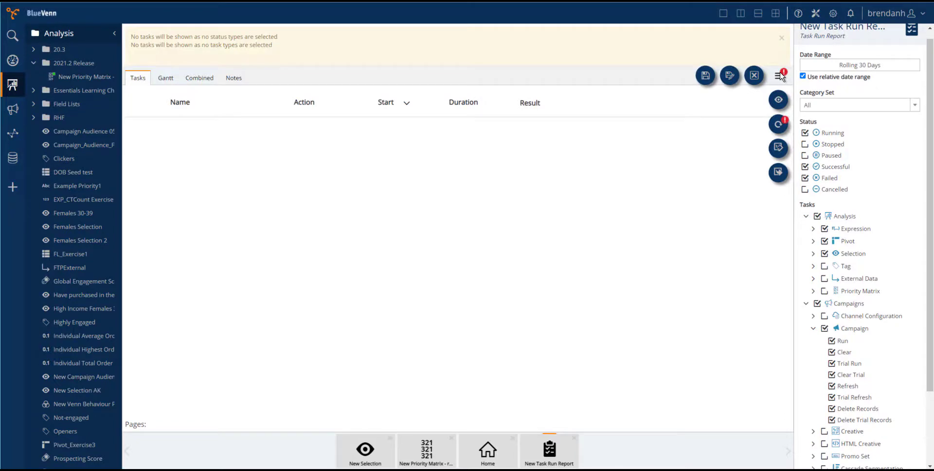
left_click(778, 125)
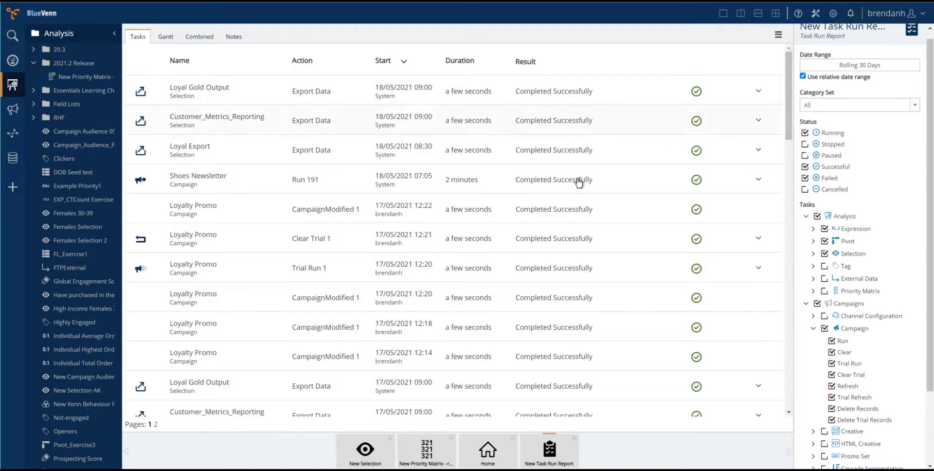
Examine the step details of the Shoes Newsletter run 191 and the report's Gantt chart of tasks
left_click(271, 182)
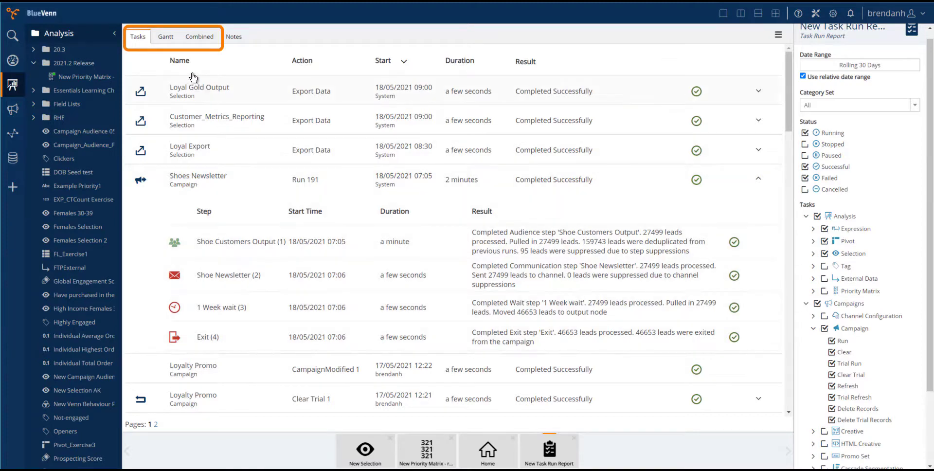
left_click(166, 38)
left_click(176, 97)
left_click(194, 150)
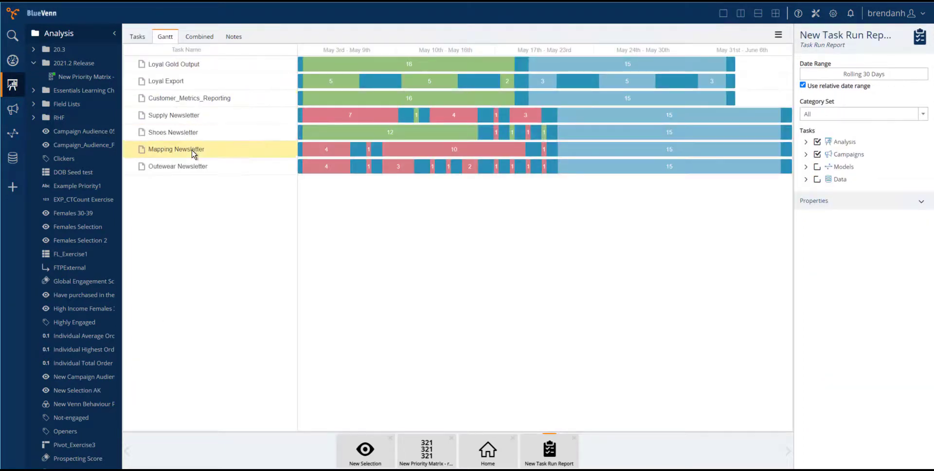
Show the combined Gantt and task list view, and inspect the Shoes Newsletter run details in it
left_click(198, 38)
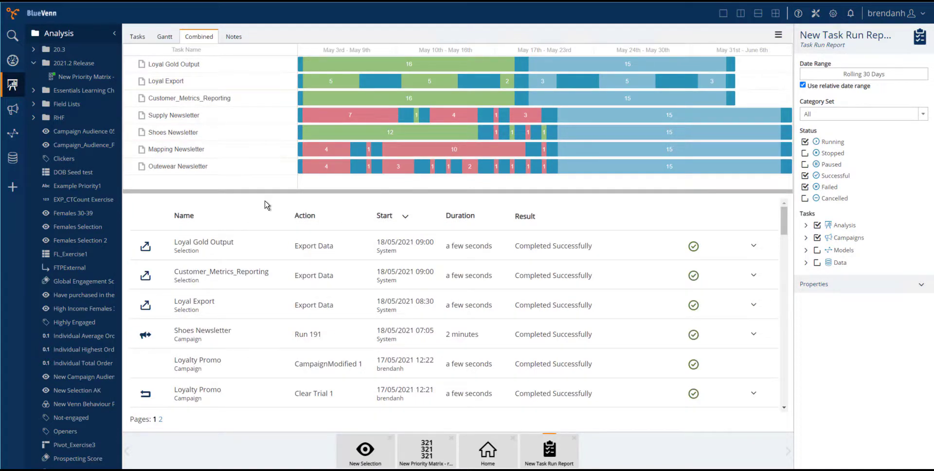
left_click(281, 335)
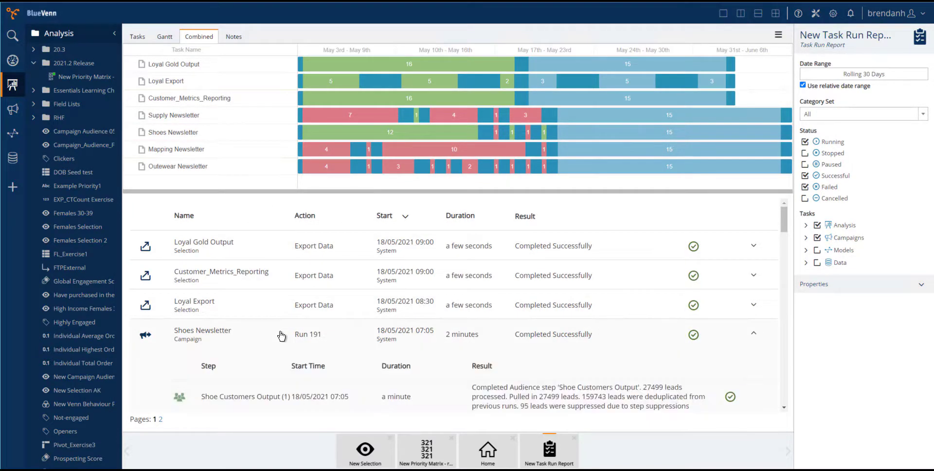
left_click(281, 334)
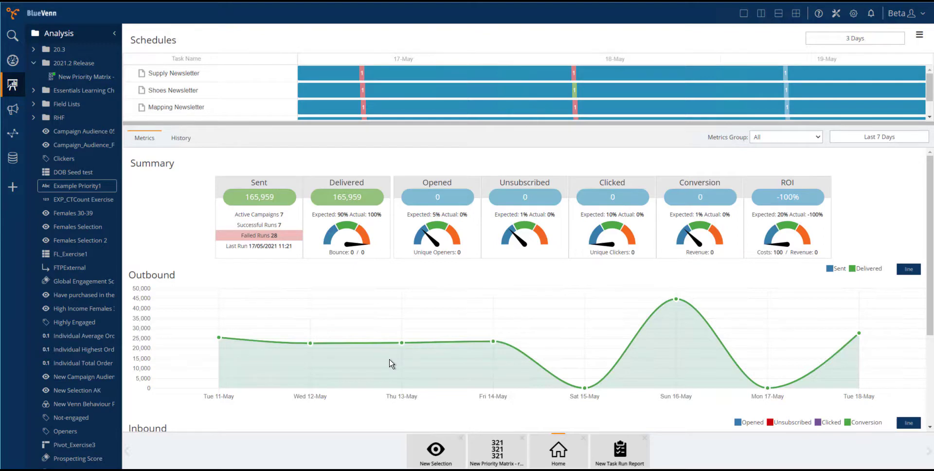
Open the sharing settings of the Loyalty Promo campaign in the 2021.2 Release campaigns folder, and display its notification settings
left_click(13, 111)
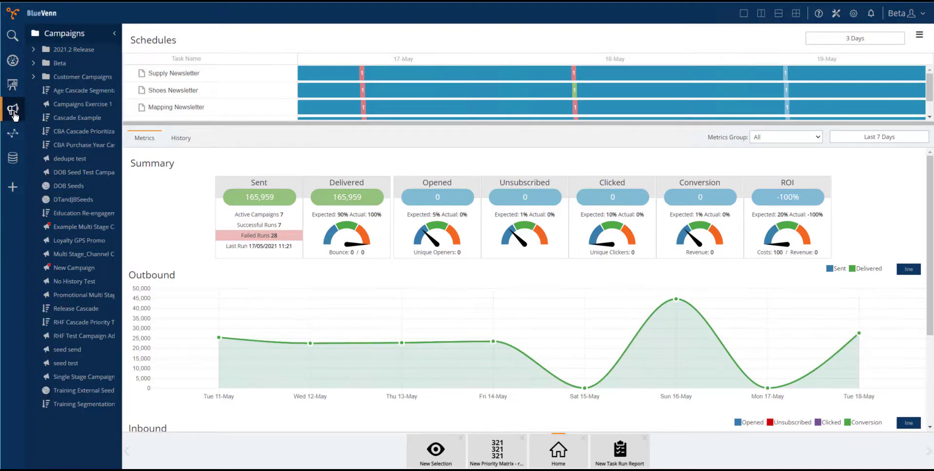
left_click(33, 48)
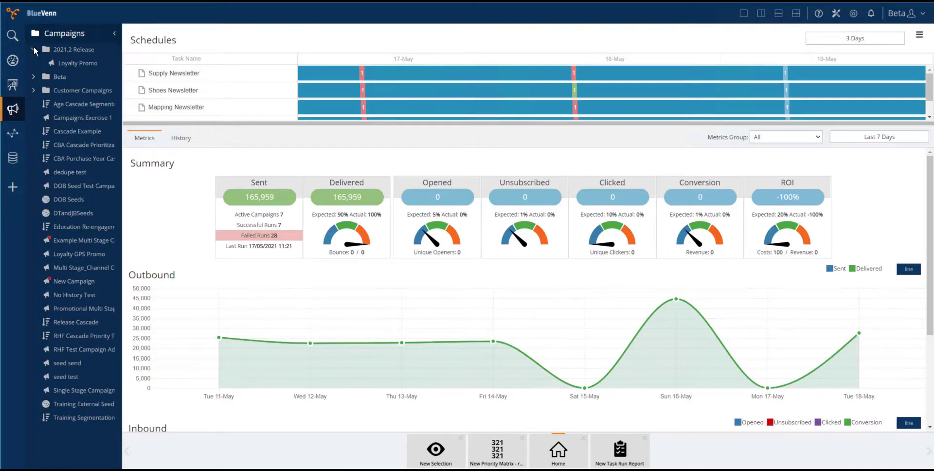
left_click(76, 63)
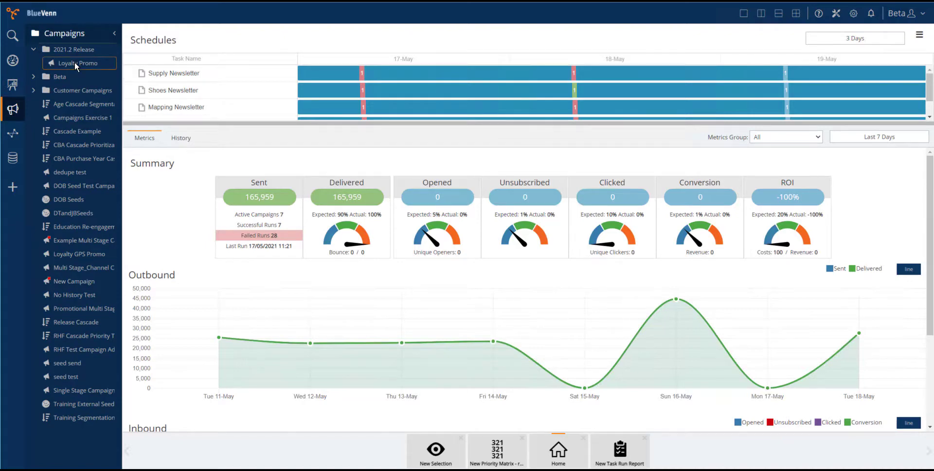
right_click(75, 63)
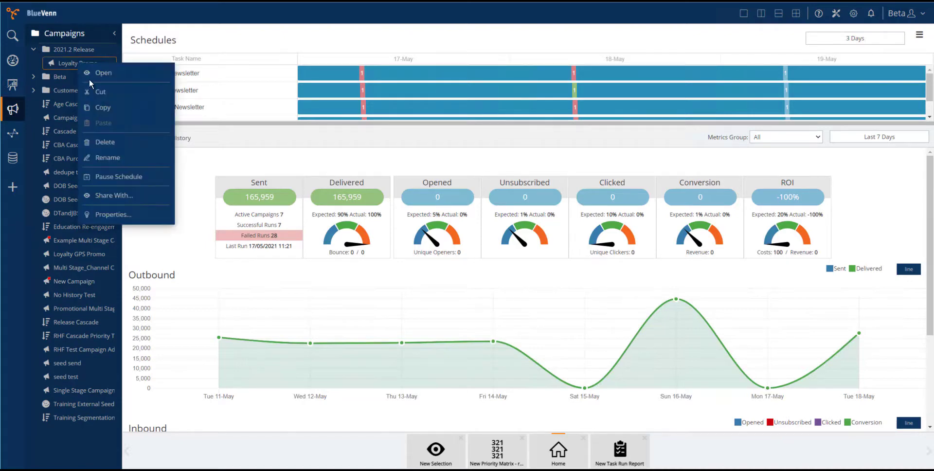
left_click(116, 196)
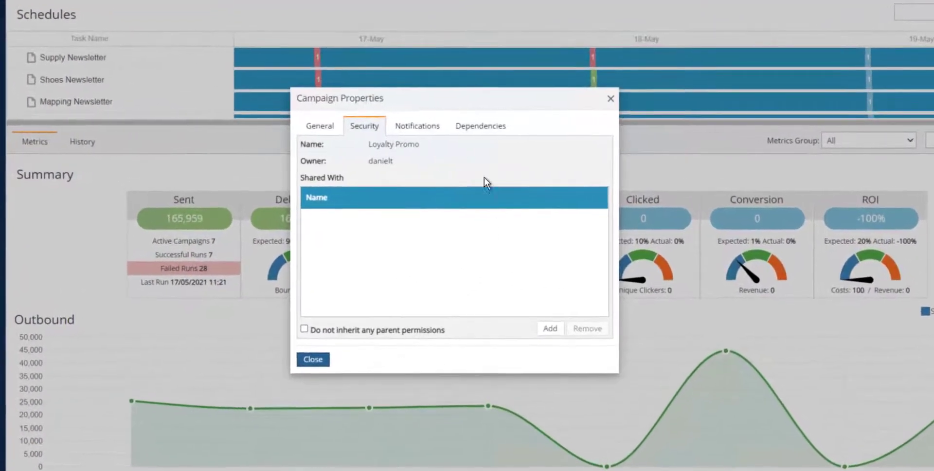
left_click(419, 126)
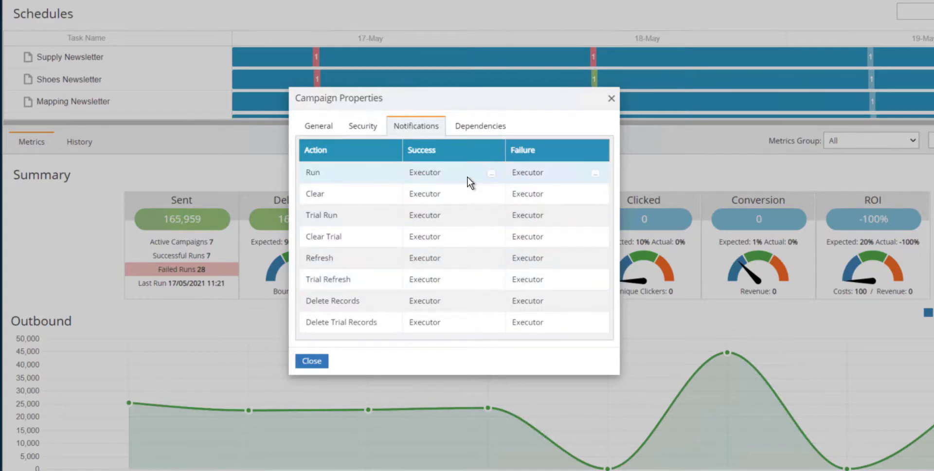
Add a user to the recipients of success notifications for the Loyalty Promo campaign's Run action
left_click(492, 174)
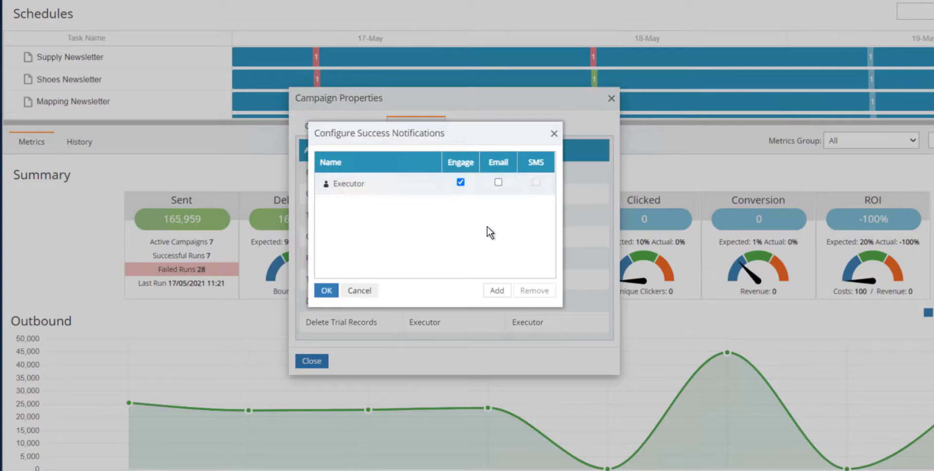
left_click(498, 182)
left_click(497, 291)
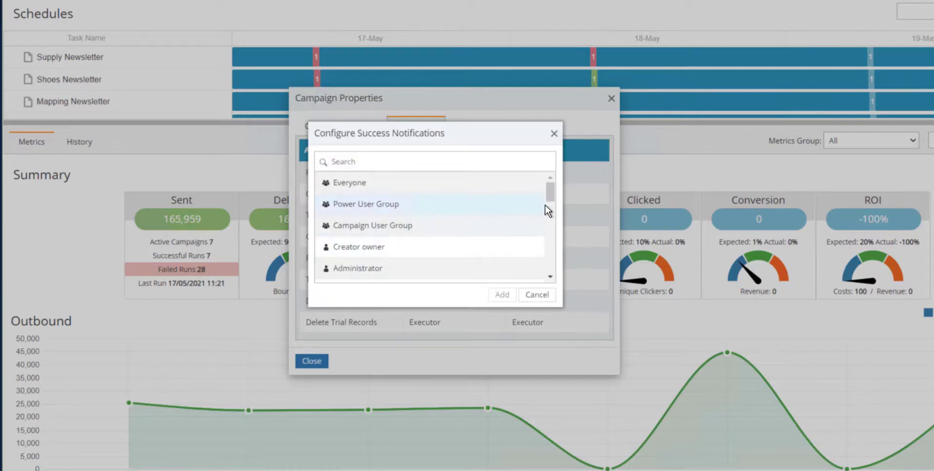
scroll(553, 193, "down", 1)
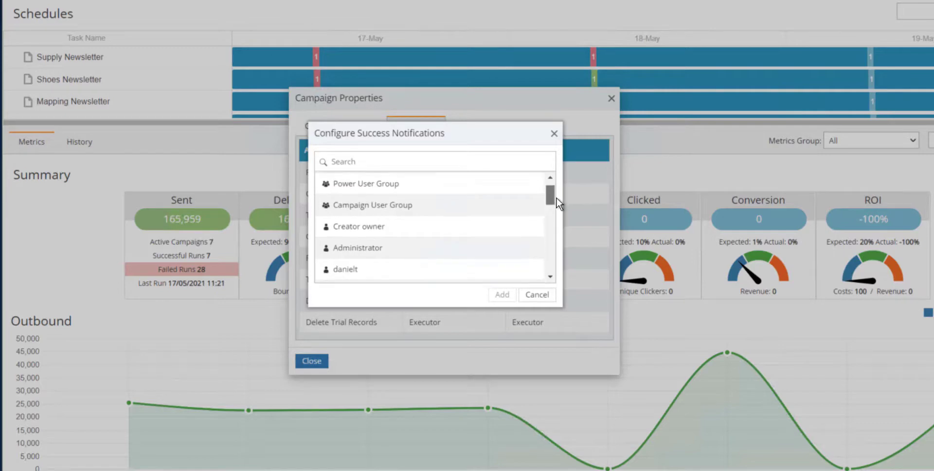
scroll(557, 203, "down", 1)
scroll(556, 210, "down", 3)
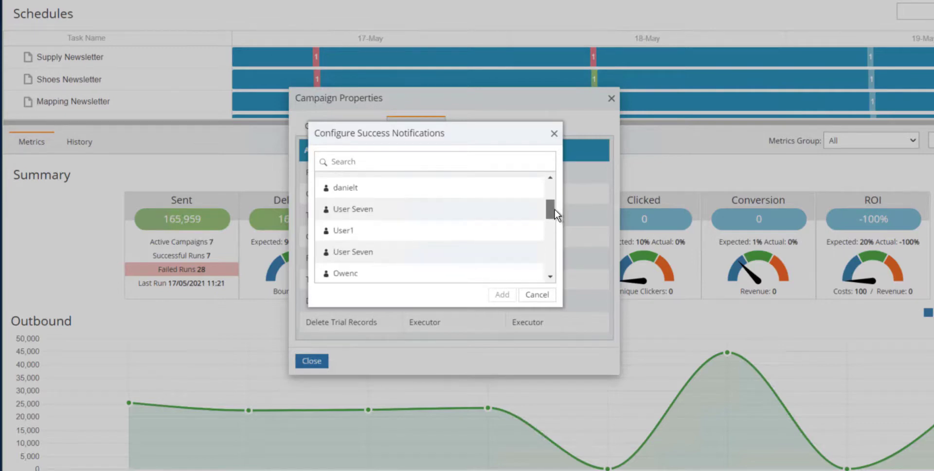
scroll(555, 211, "up", 1)
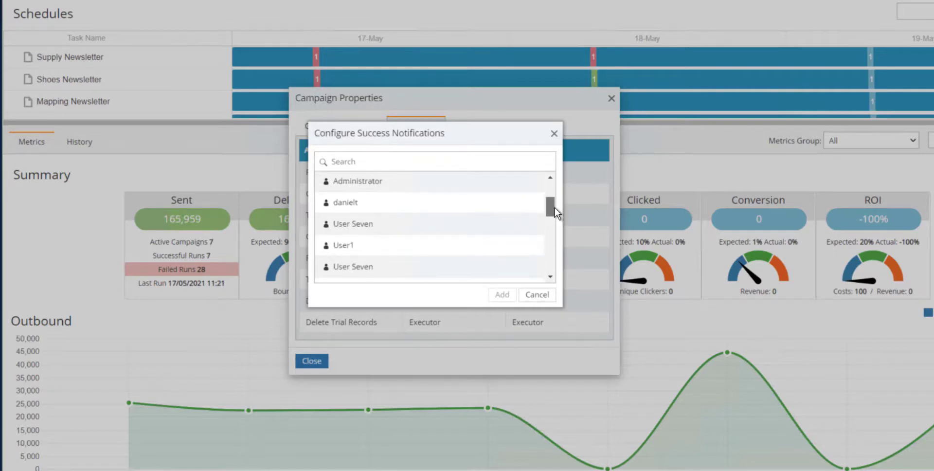
left_click(364, 209)
left_click(501, 294)
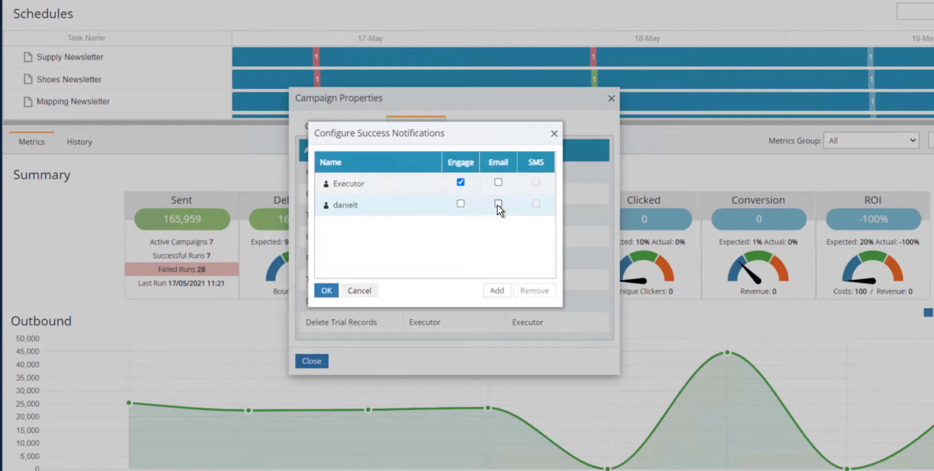
Enable email notifications for the added user, apply the success notification settings and close the campaign properties
left_click(497, 203)
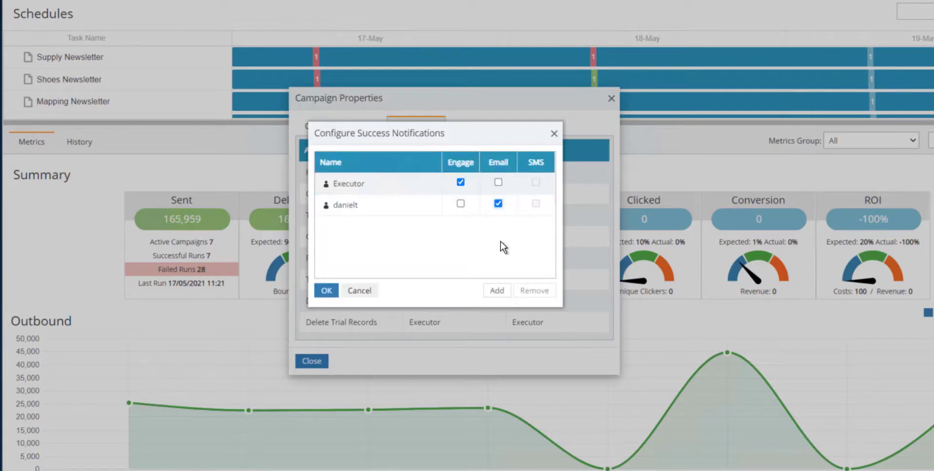
left_click(327, 291)
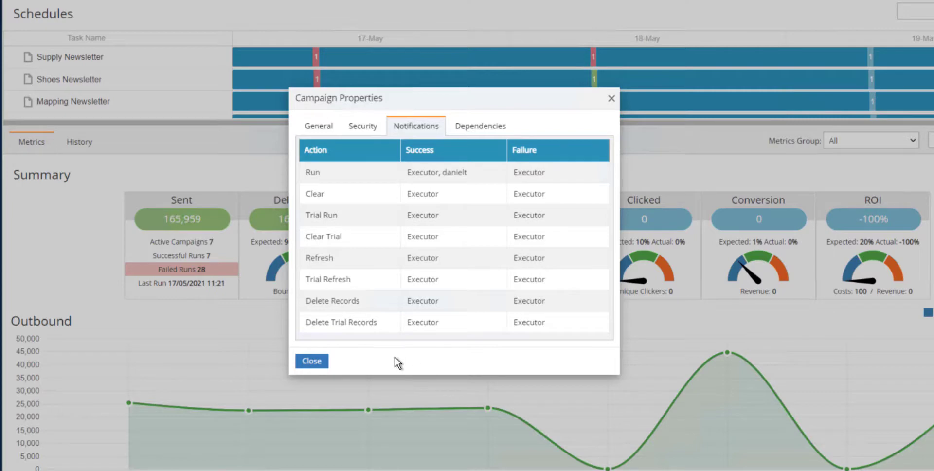
left_click(312, 362)
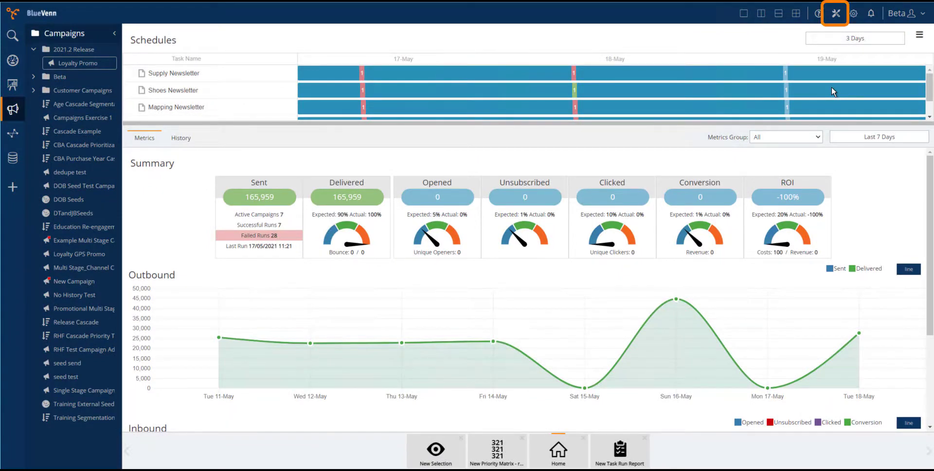
Open the External Accounts security settings in the administration tools
left_click(835, 16)
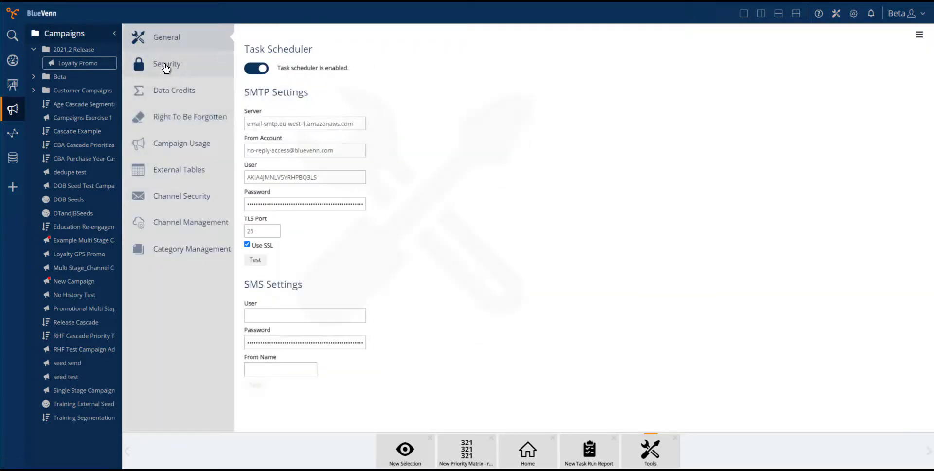
left_click(166, 67)
left_click(165, 124)
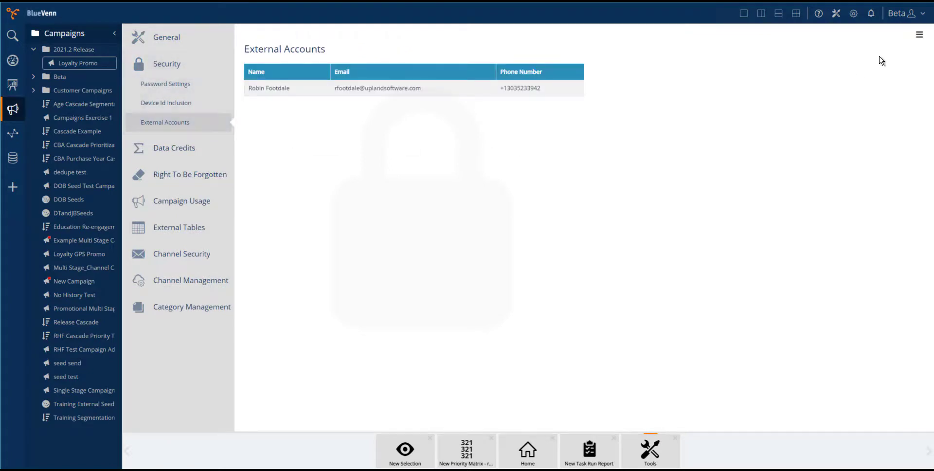
Add an external account with the contact's full name and email address, leaving the phone number empty
left_click(919, 35)
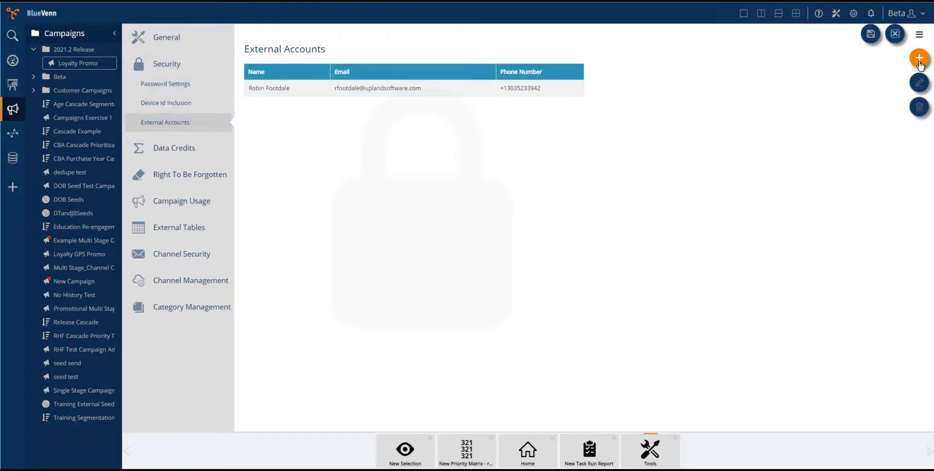
left_click(919, 59)
left_click(378, 135)
type("John Smi")
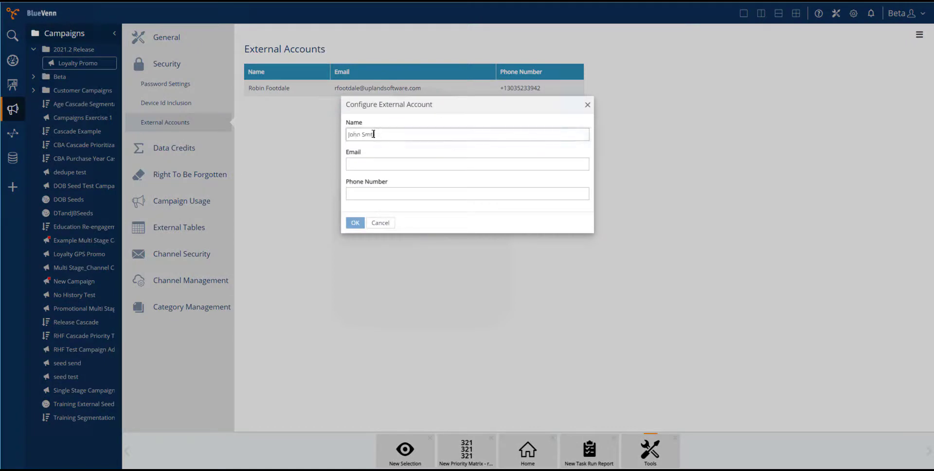
type("th")
key("Tab")
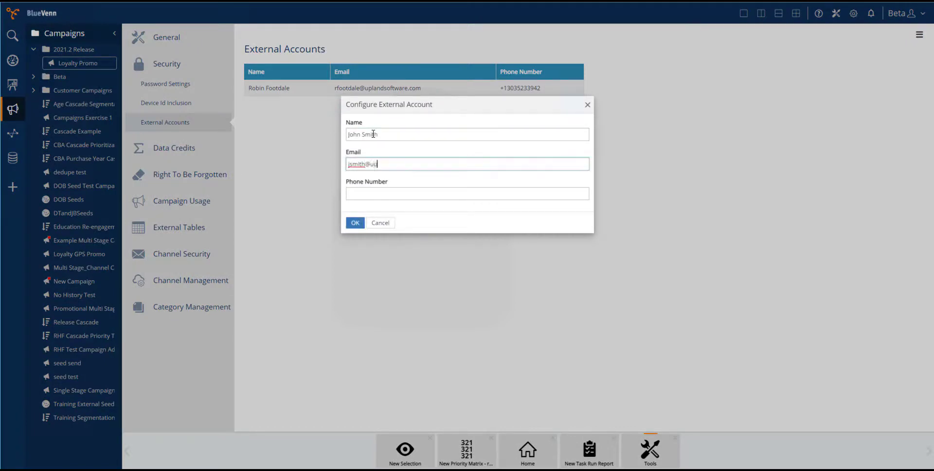
left_click(355, 223)
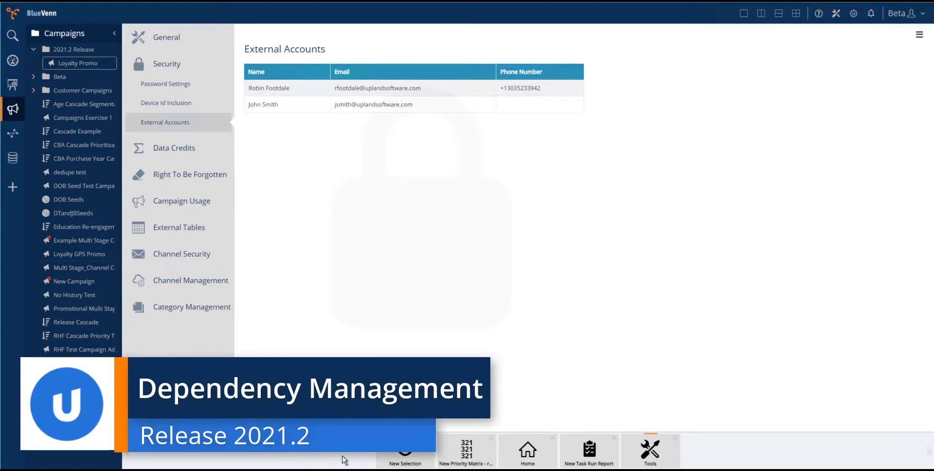
Try to delete the Re-engaged Customers selection from the 2021.2 Release folder in Analysis
left_click(13, 85)
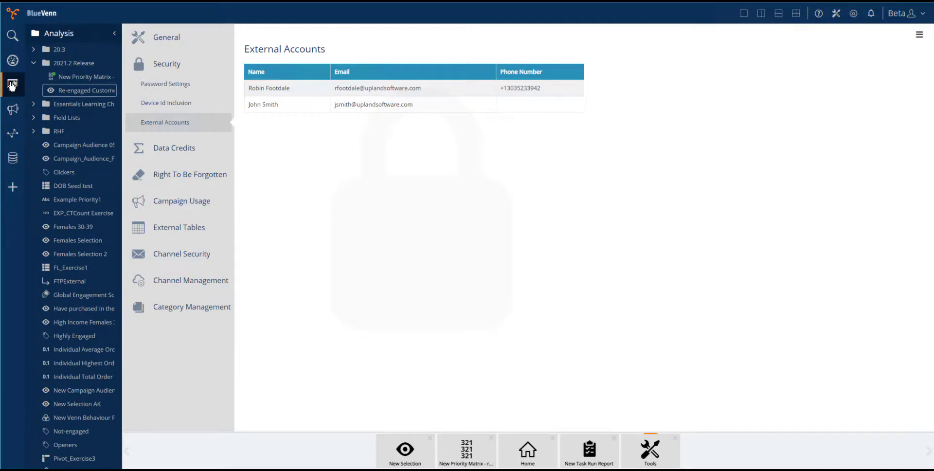
right_click(88, 90)
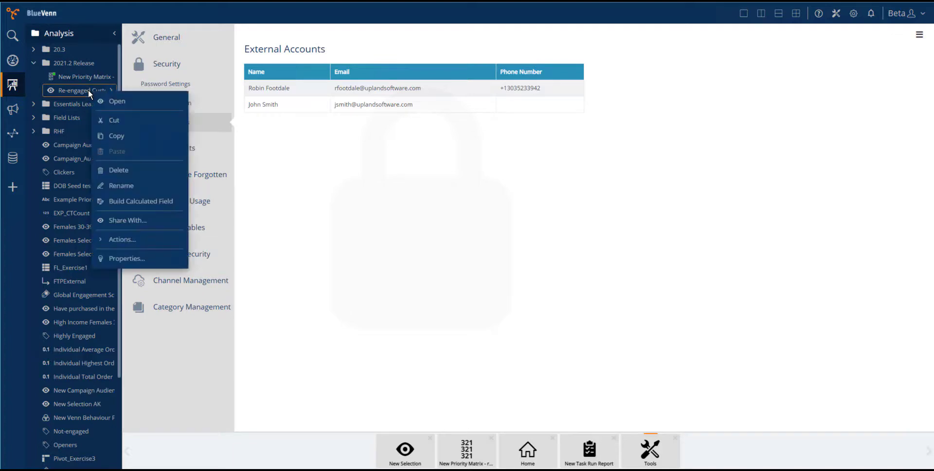
left_click(116, 170)
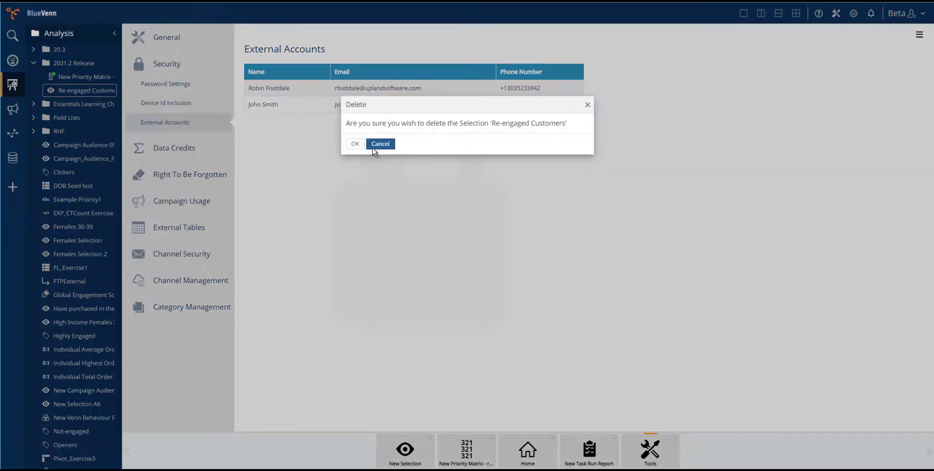
left_click(355, 144)
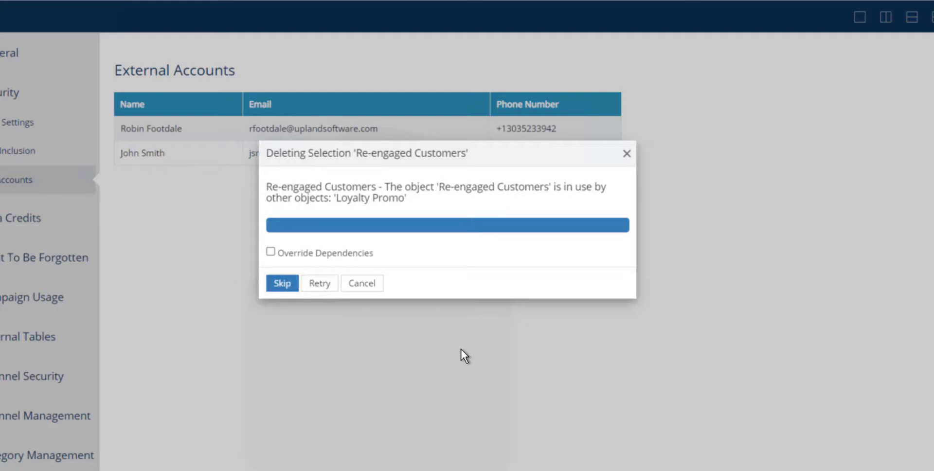
left_click(365, 285)
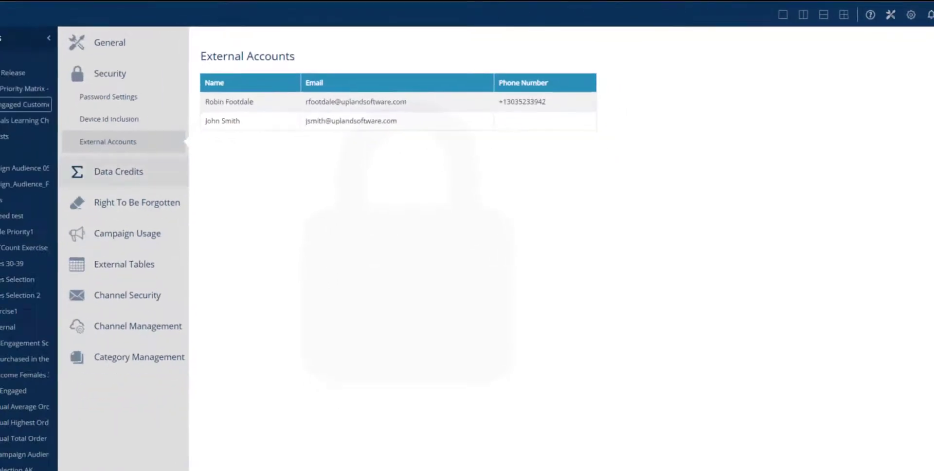
Examine which objects the Loyalty Promo campaign depends on in its properties, and close them
left_click(13, 109)
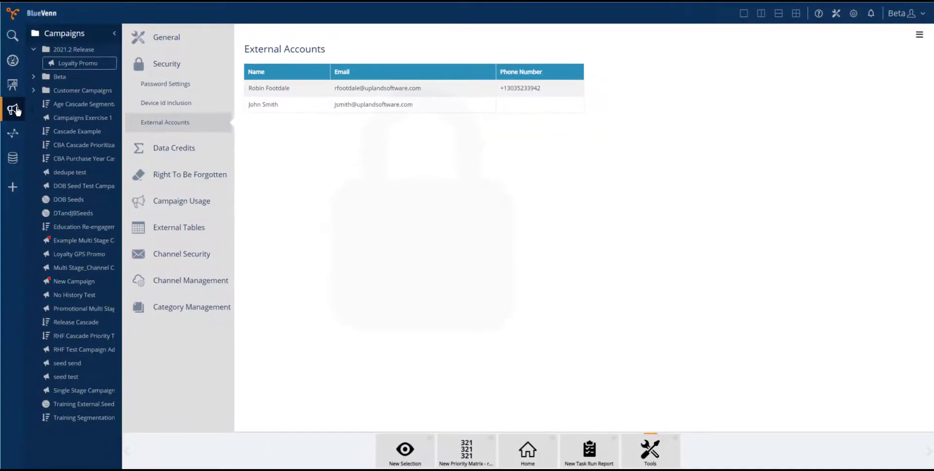
right_click(88, 63)
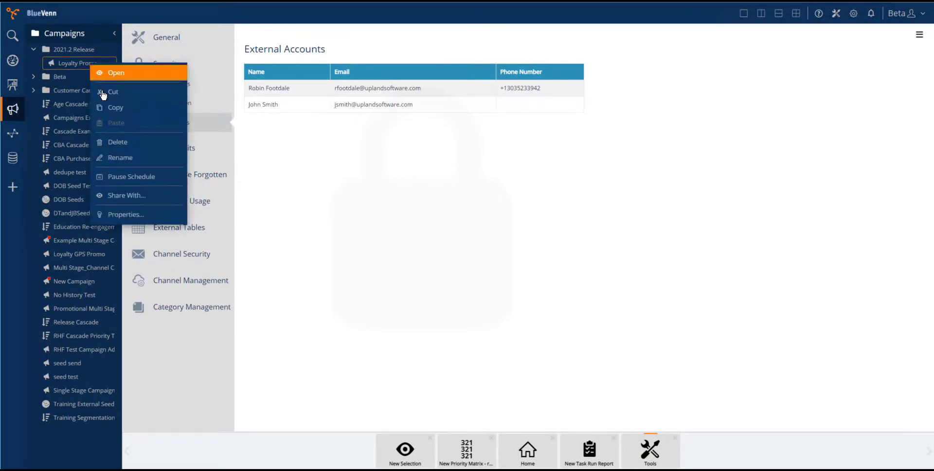
left_click(125, 216)
left_click(497, 127)
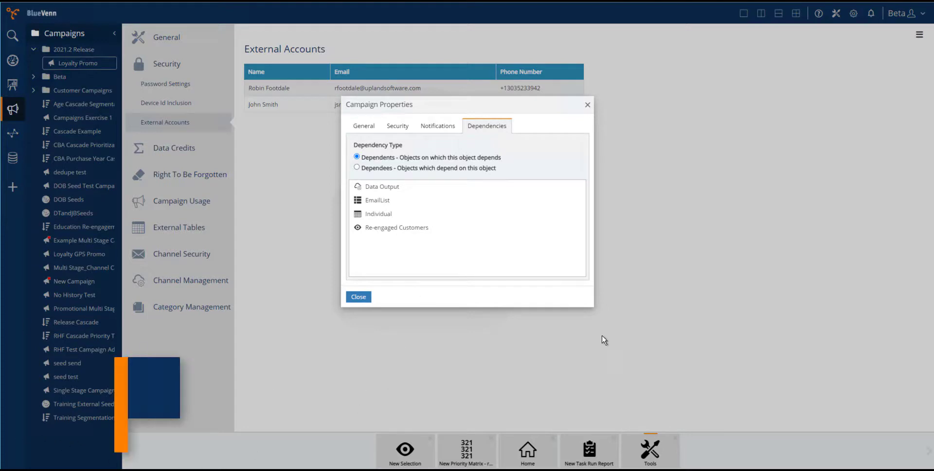
left_click(588, 104)
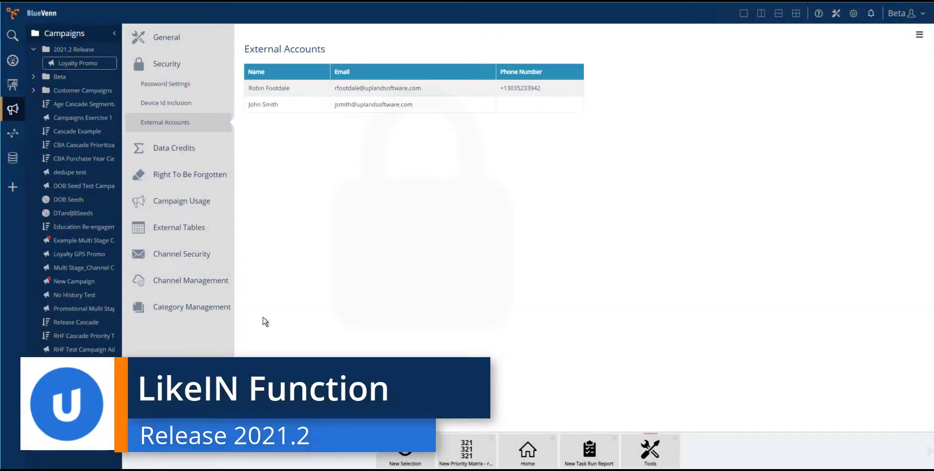
Create a new Selection from the Analysis category and show its syntax editor
left_click(11, 189)
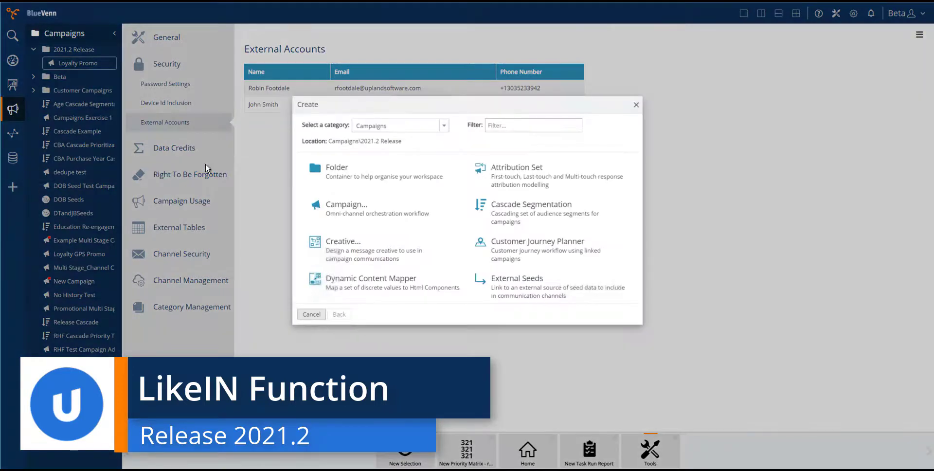
left_click(443, 125)
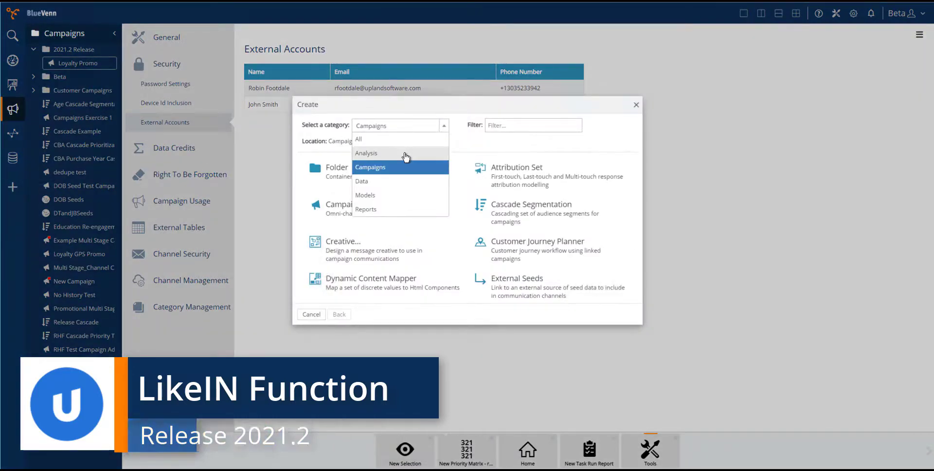
left_click(411, 154)
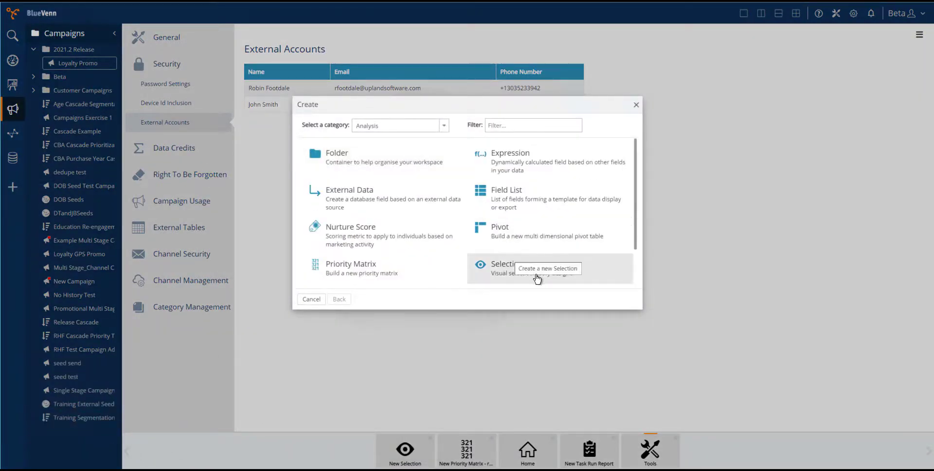
left_click(520, 271)
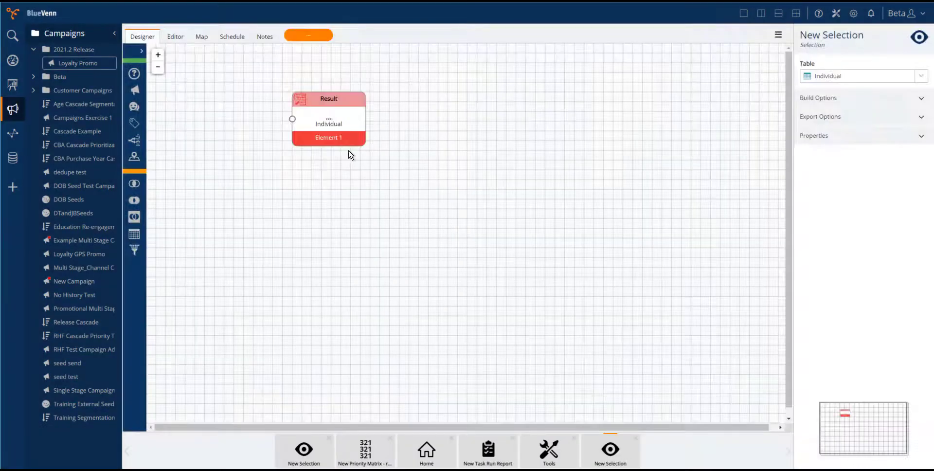
left_click(175, 36)
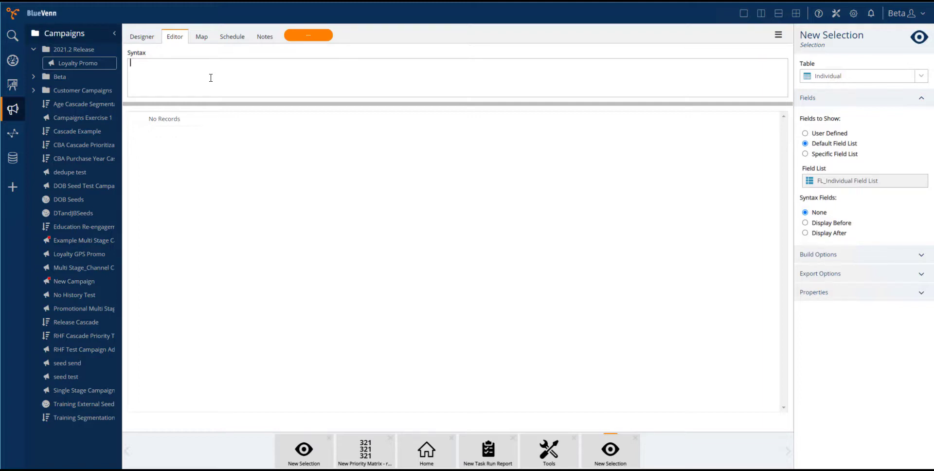
Begin the bracketed selection syntax with [Individual].[Occupation Bands] LIKE '|Finance' OR [Individual].[Occupation Bands] LIKE '|Accountant'
type("([individual].[Occupation Bands] LIKE'")
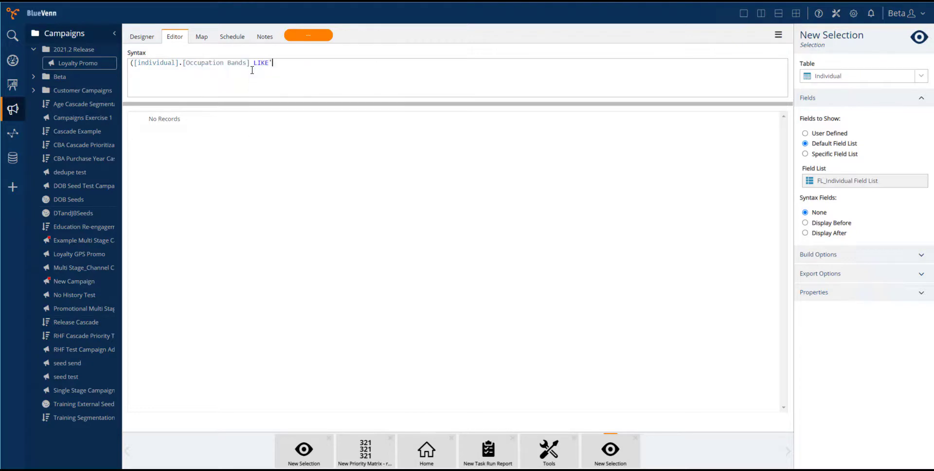
type("Finance' OR")
key("Return")
type("[Individual].")
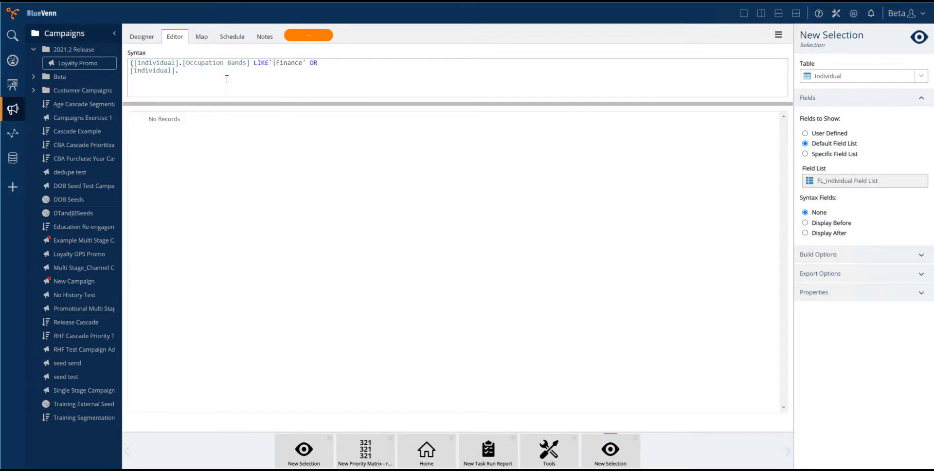
type("[Occupation Bands] LIKE'|Accountant' ")
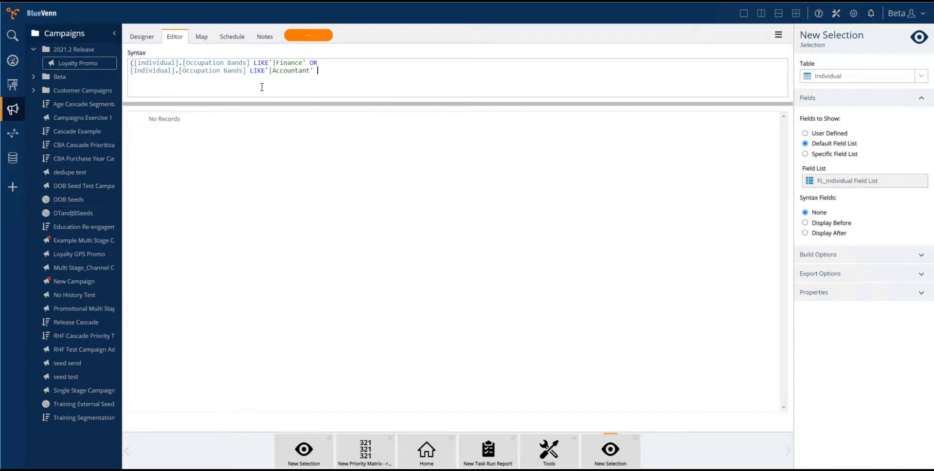
type("OR")
Complete the syntax with OR [Individual].[Occupation Bands] LIKE '|CFO' and a closing bracket, and run the selection
key("Return")
type("[individual].[Occupation Bands] ")
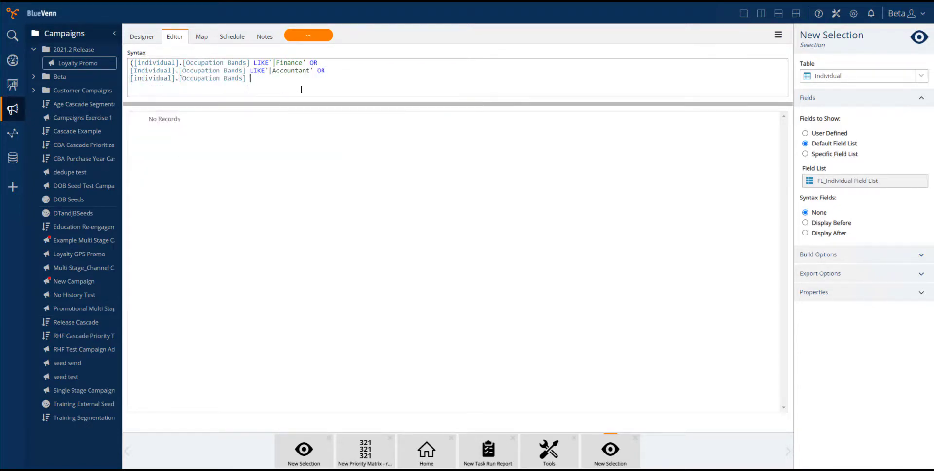
type("LIKE'CFO')")
left_click(778, 35)
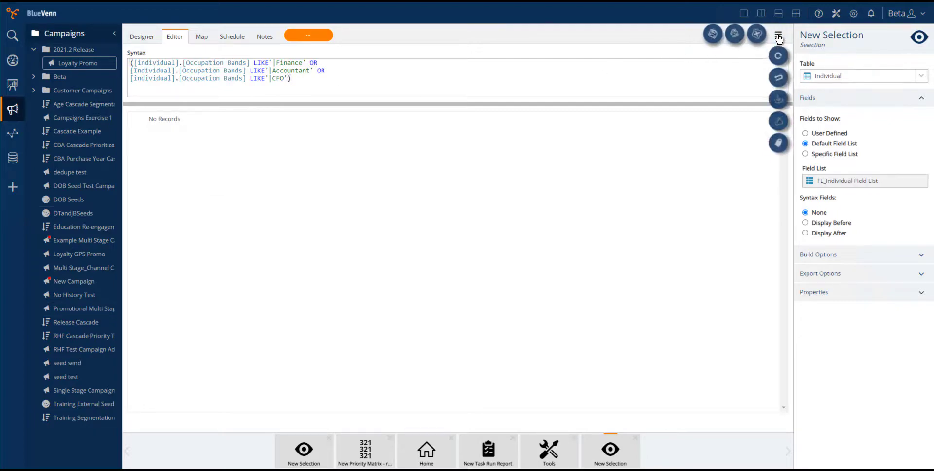
left_click(778, 60)
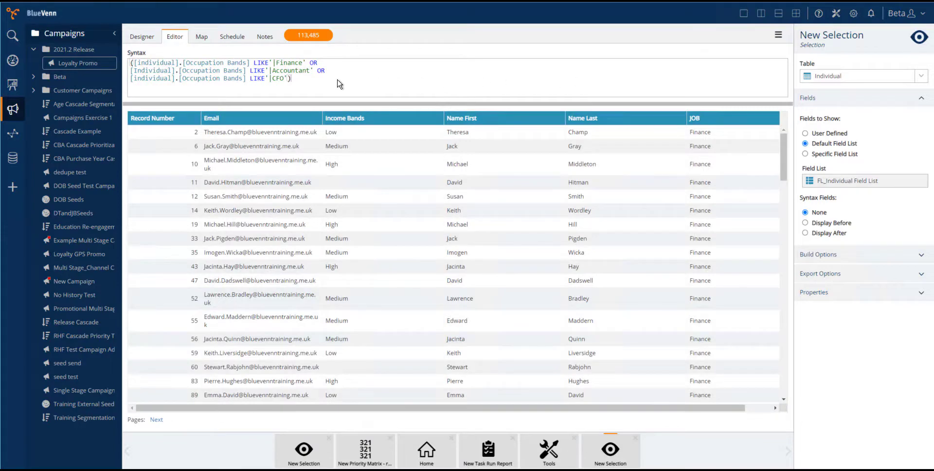
Replace the whole selection syntax with the start of a LikeIn function whose condition is [individual].[Occupation Bands]
key("ctrl+a")
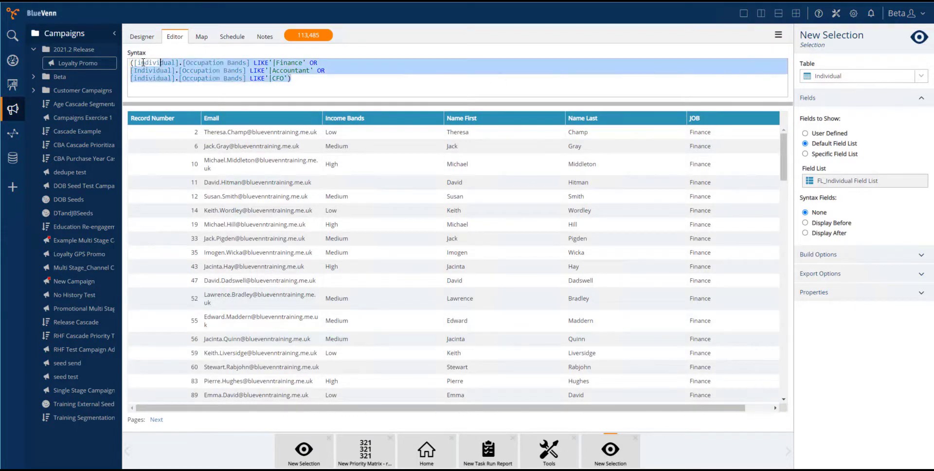
key("BackSpace")
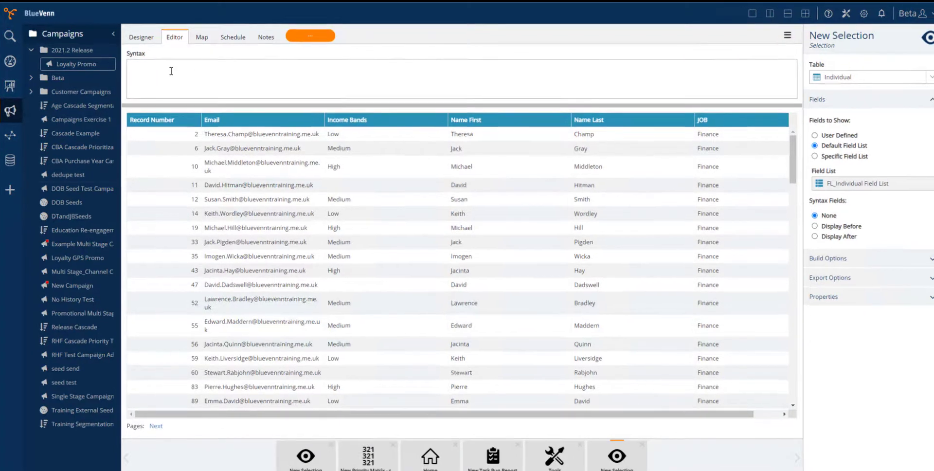
type("LIK")
left_click(170, 81)
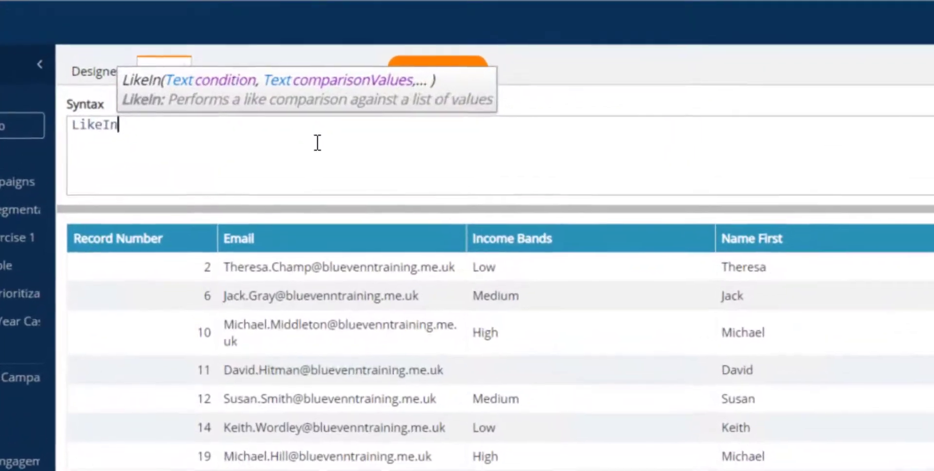
type("([individual].[occ")
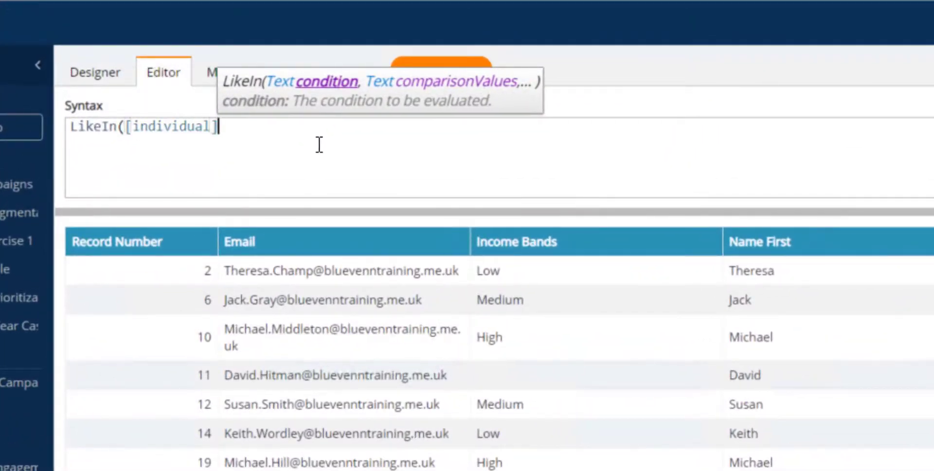
left_click(316, 164)
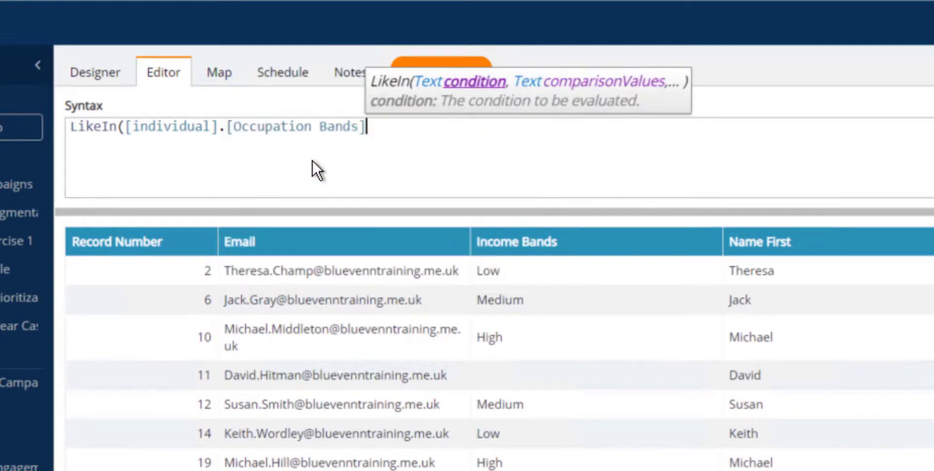
Complete the LikeIn function with the comparison values '|Finance', '|Accountant' and '|CFO' and a closing bracket, and run the selection
type(", '")
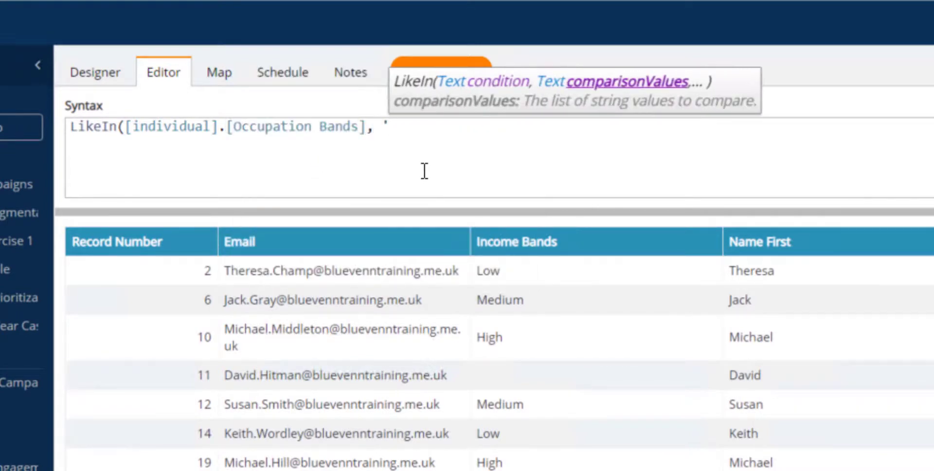
type("|Finance")
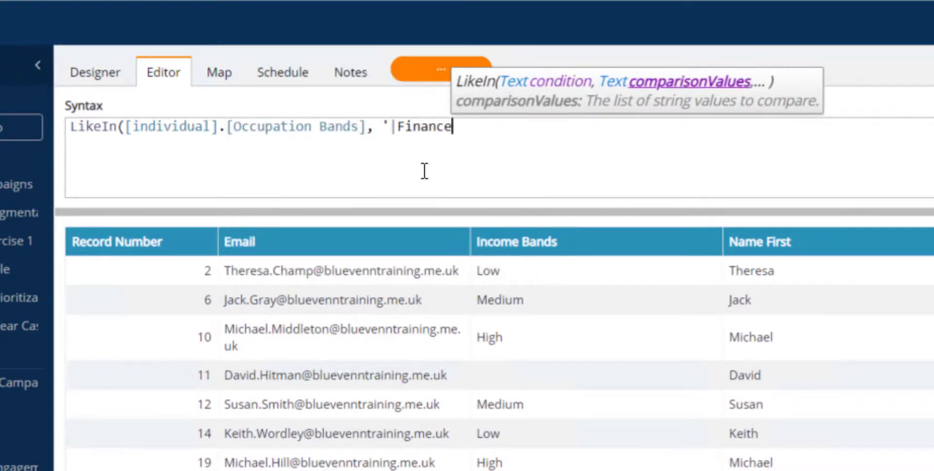
type("','|Account")
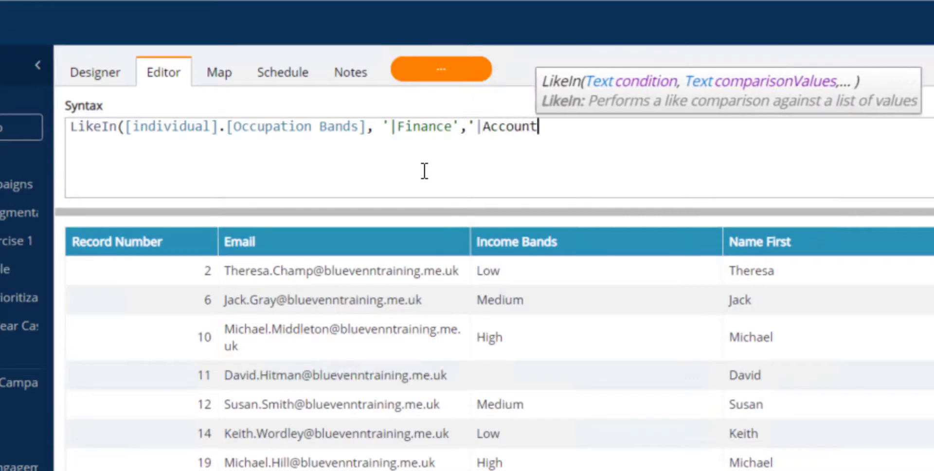
type("ant','|")
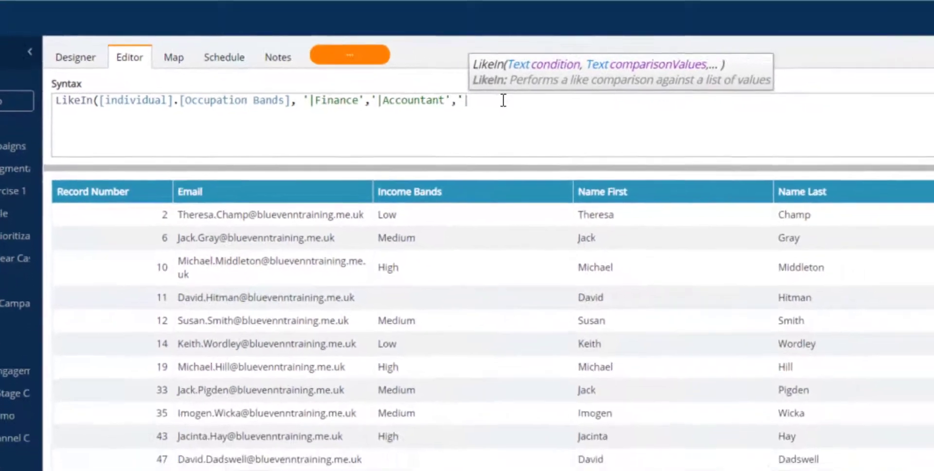
type("CFO')")
left_click(911, 46)
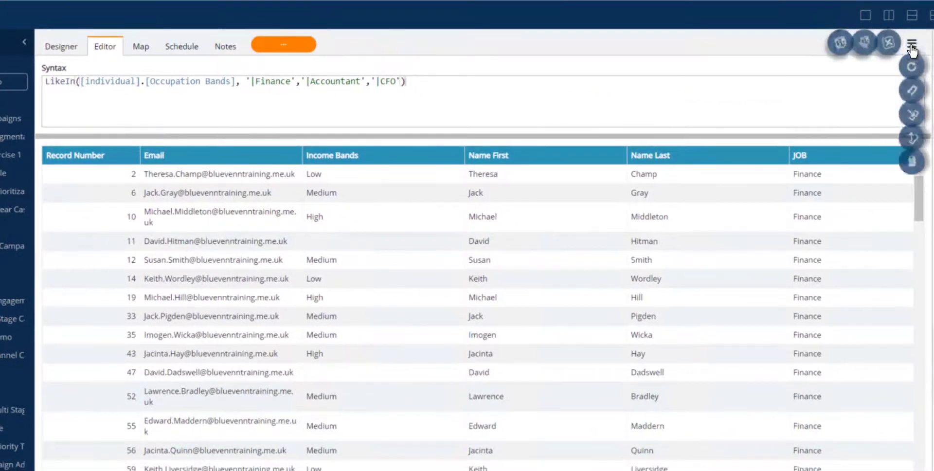
left_click(911, 75)
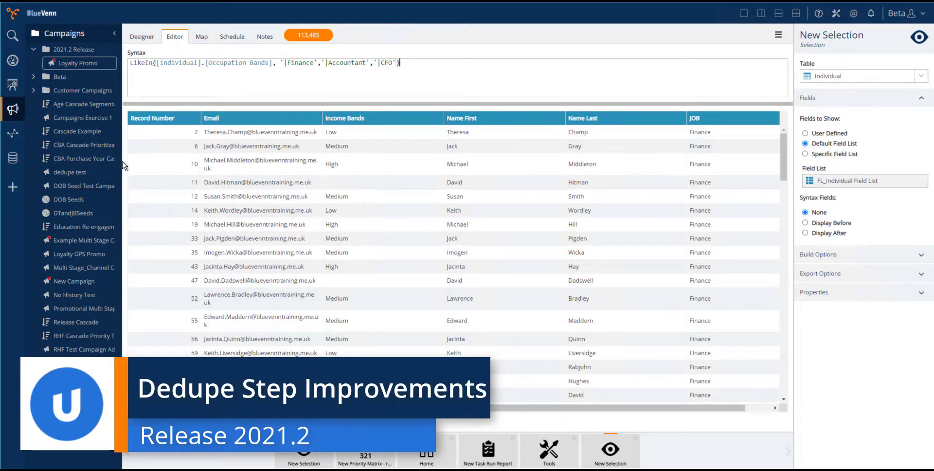
Open the Loyalty Promo campaign from the 2021.2 Release folder in the workspace and dismiss its validation message
left_click_drag(66, 63, 219, 444)
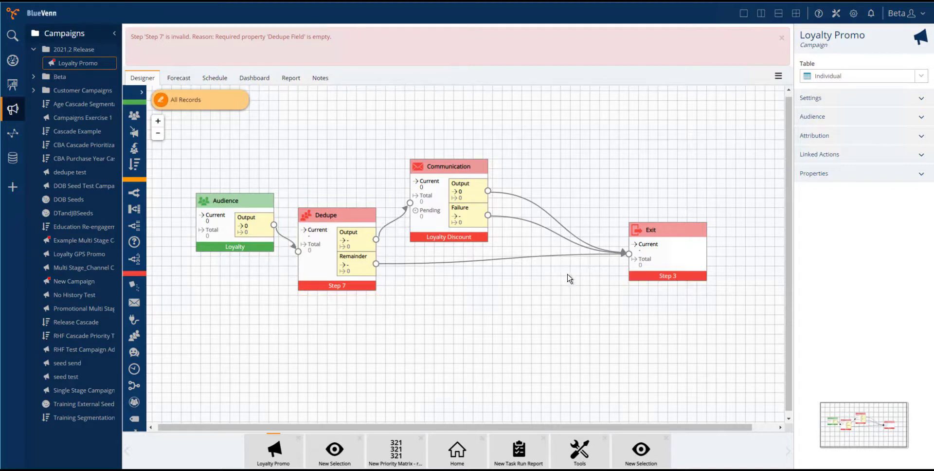
left_click(781, 38)
mouse_move(778, 36)
Set the Dedupe Field of the campaign's Dedupe step to Household Key
left_click(363, 226)
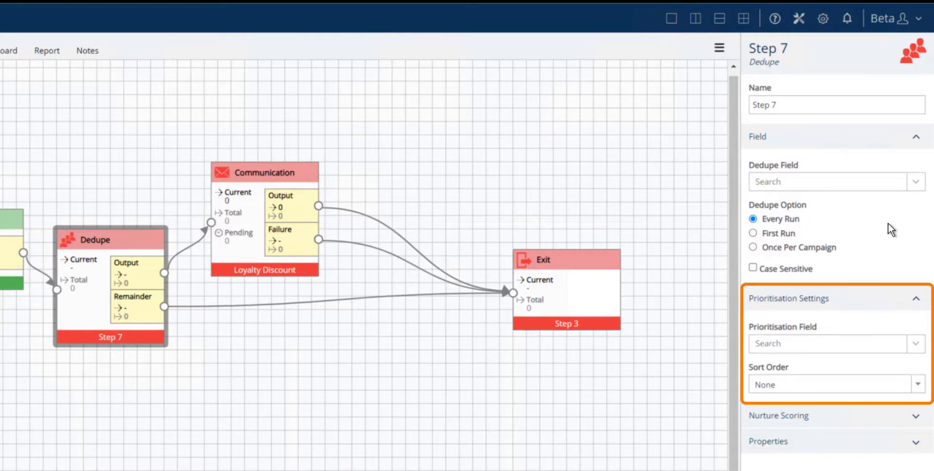
left_click(916, 183)
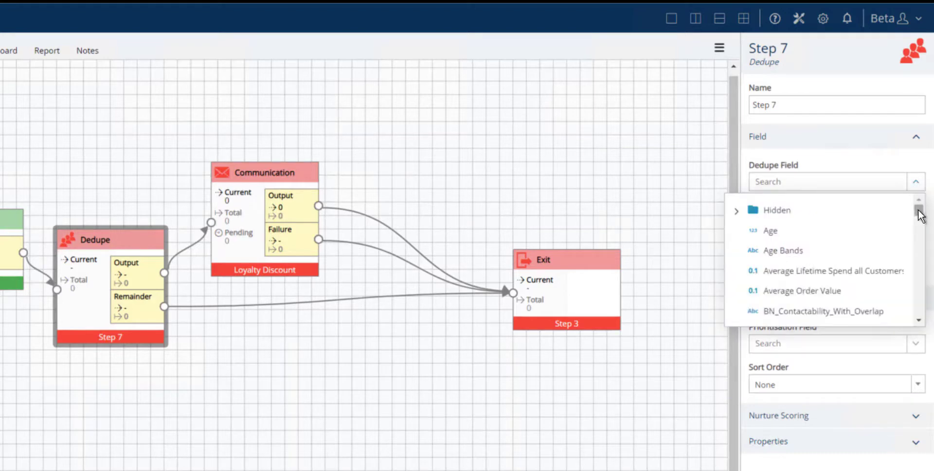
left_click_drag(918, 209, 922, 258)
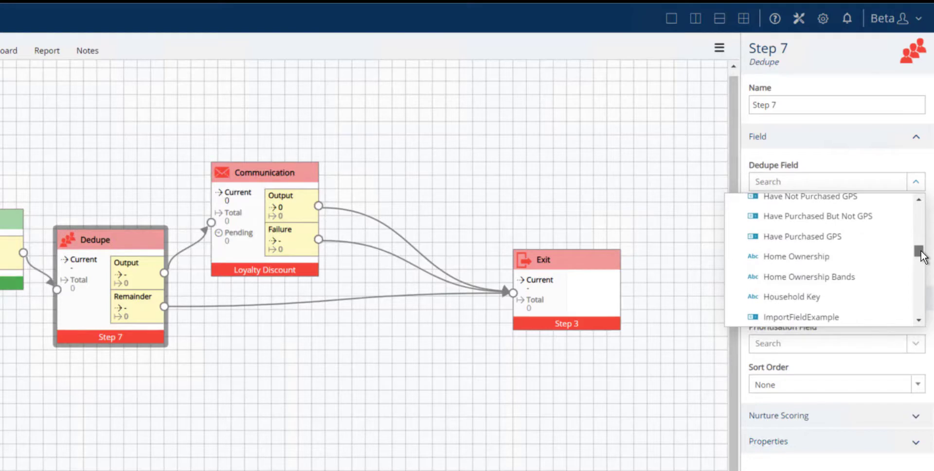
left_click(809, 298)
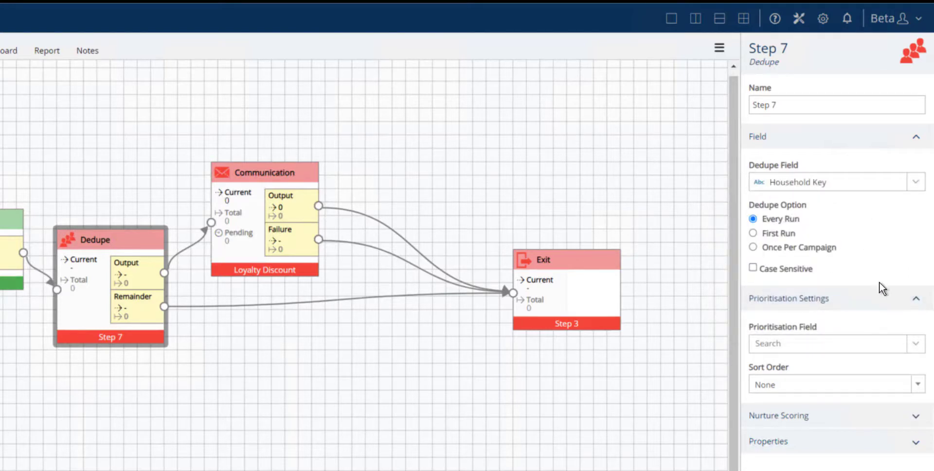
Prioritise the Dedupe step by the Income field of the Individual table, with the sort order set to Descending
left_click(915, 343)
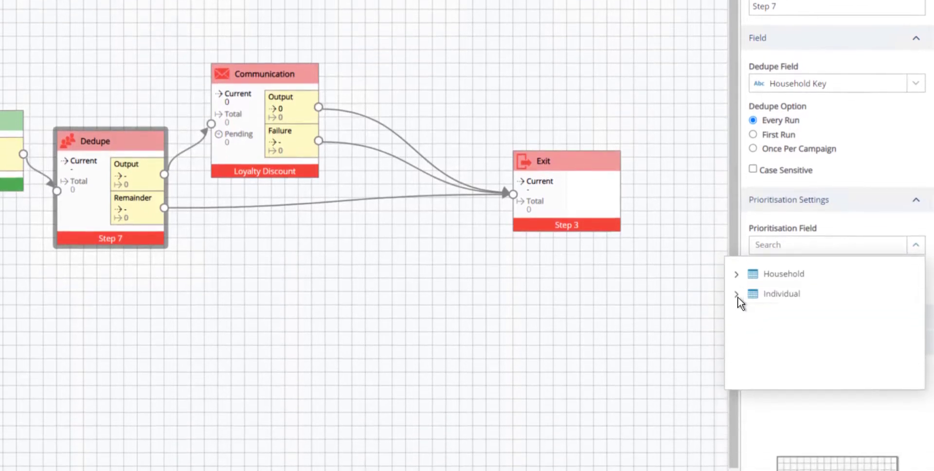
left_click(736, 293)
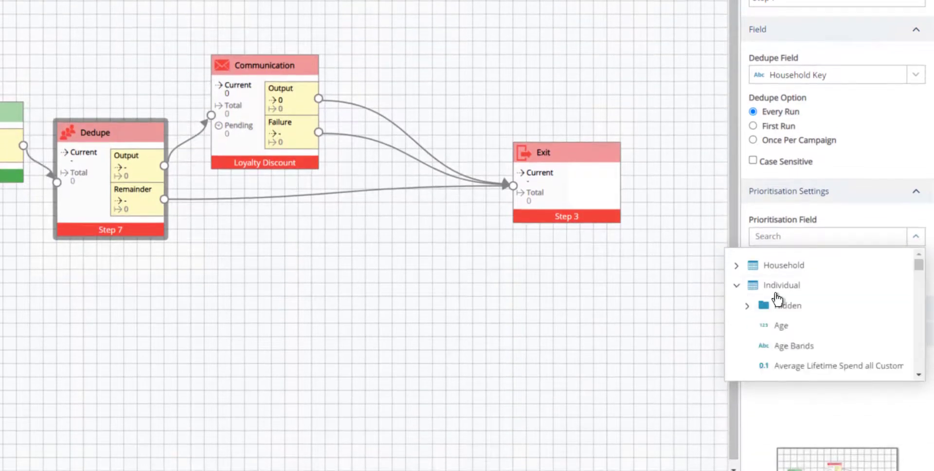
left_click_drag(917, 259, 921, 315)
left_click(802, 293)
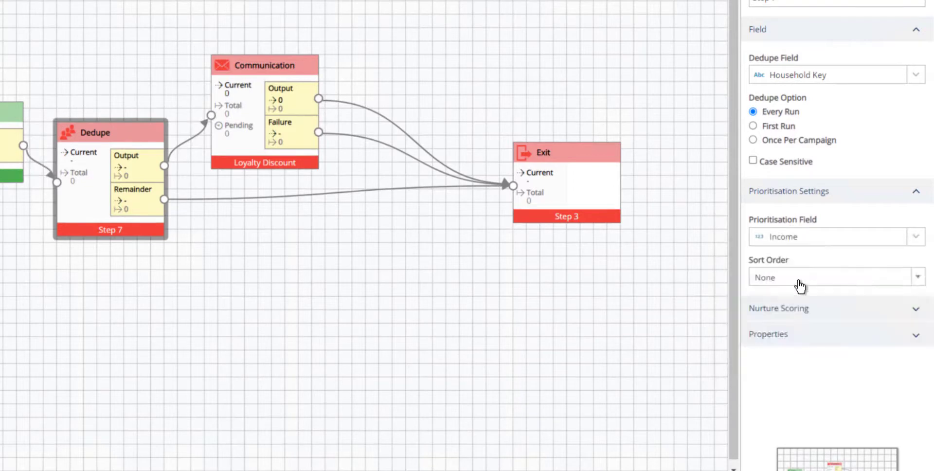
left_click(916, 278)
left_click(803, 359)
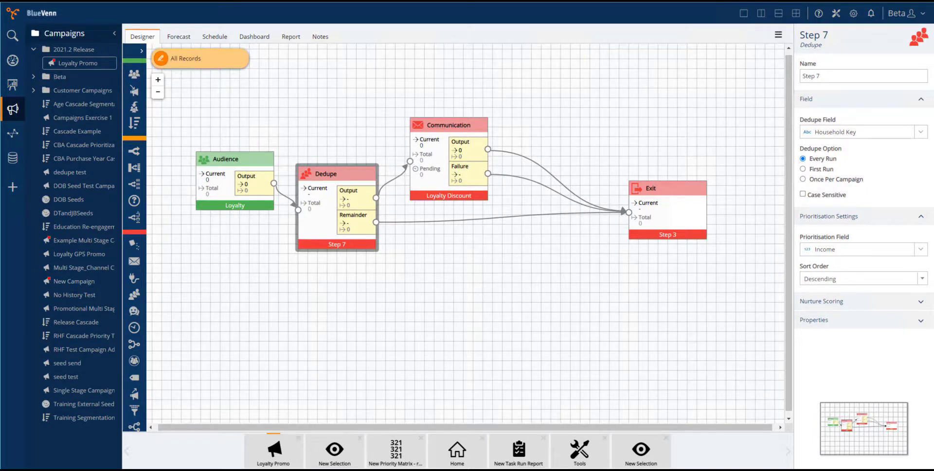
Switch to the Home dashboard with the schedules and campaign metrics
left_click(460, 447)
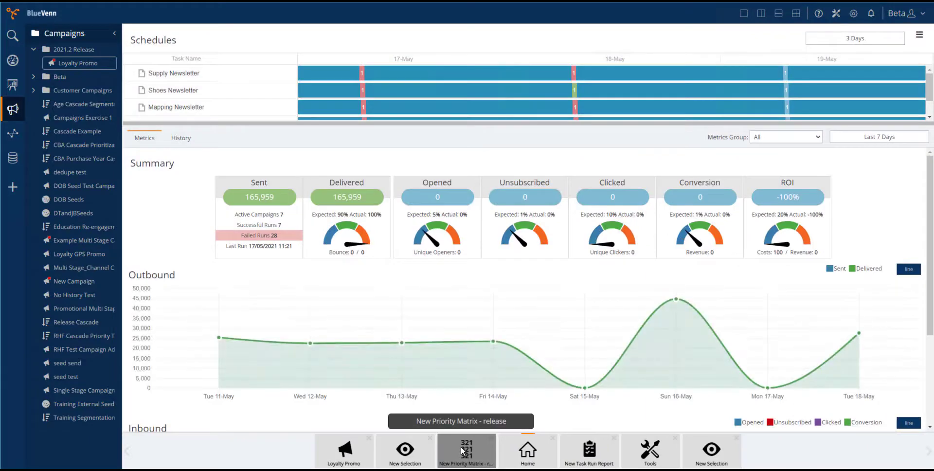
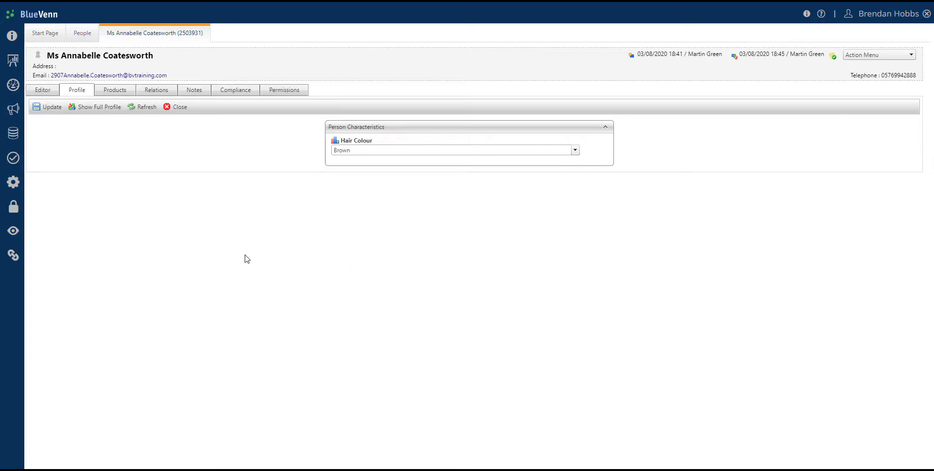
Open Profile Administration and review the header settings of the Hair Colour question in the Person Characteristics section, including SAR Exclusion
left_click(17, 184)
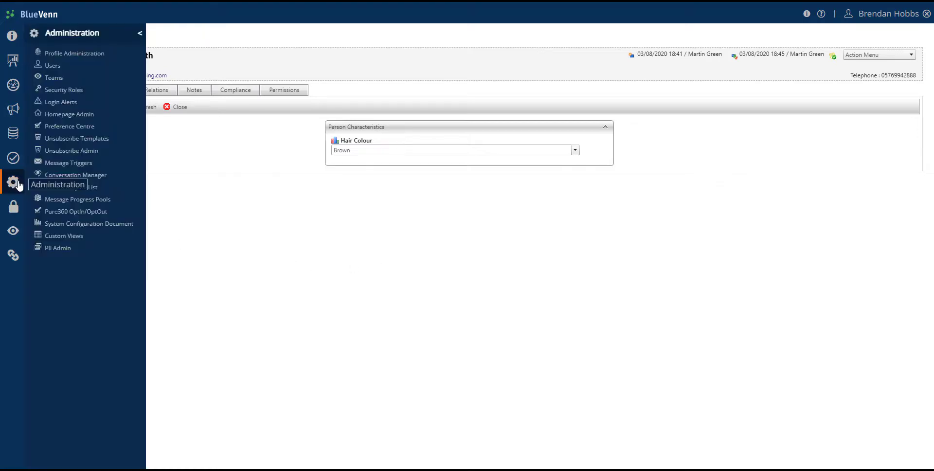
left_click(92, 57)
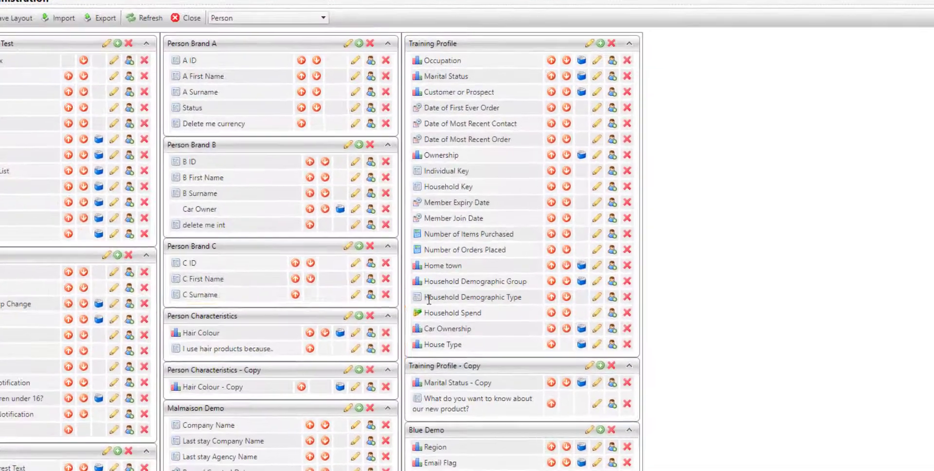
left_click(356, 332)
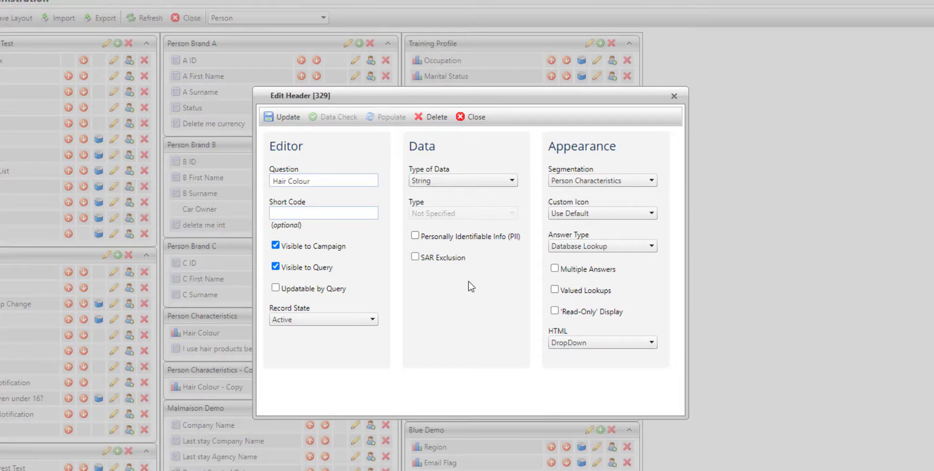
left_click(474, 117)
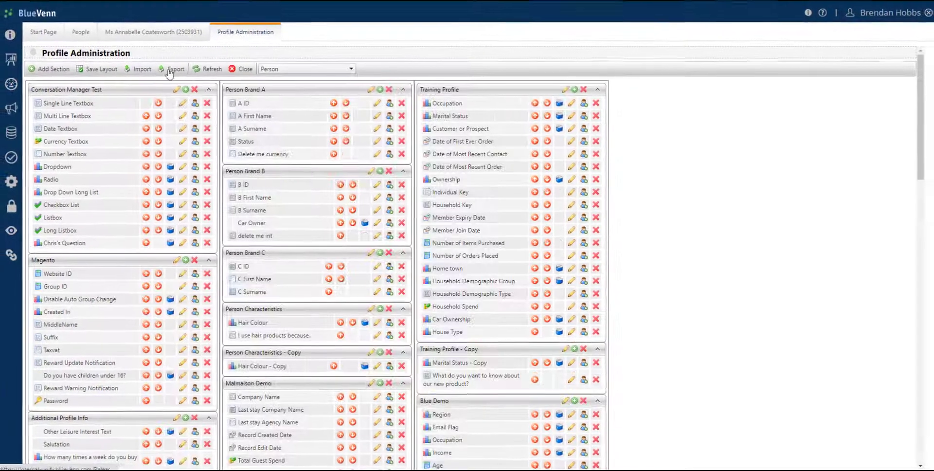
View the Subject Access Report from the open person record's compliance options, read through it and close it
left_click(161, 35)
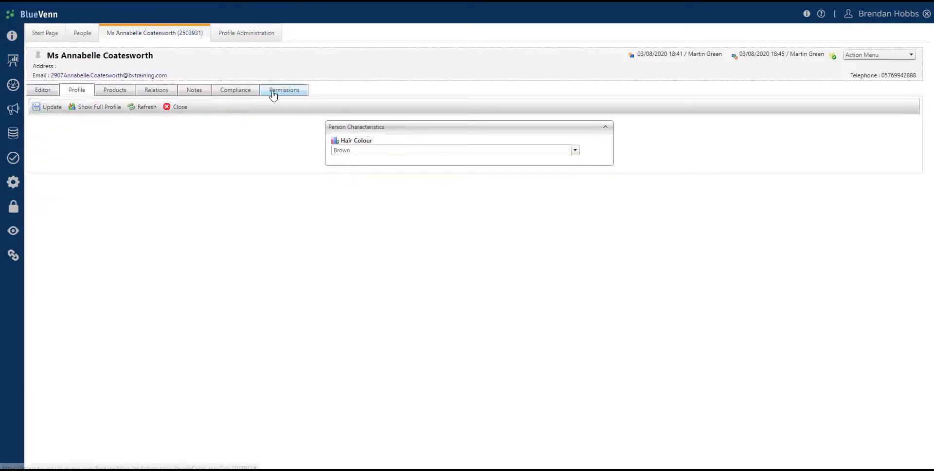
left_click(235, 92)
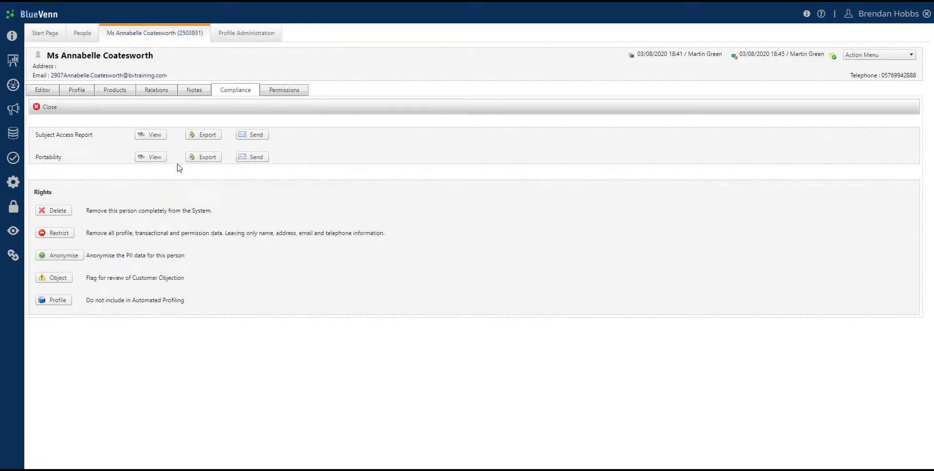
left_click(146, 135)
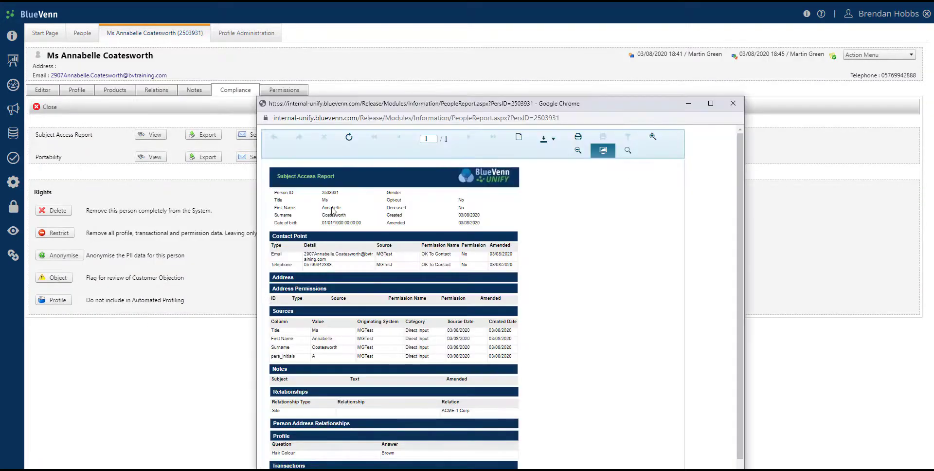
left_click_drag(476, 96, 412, 1)
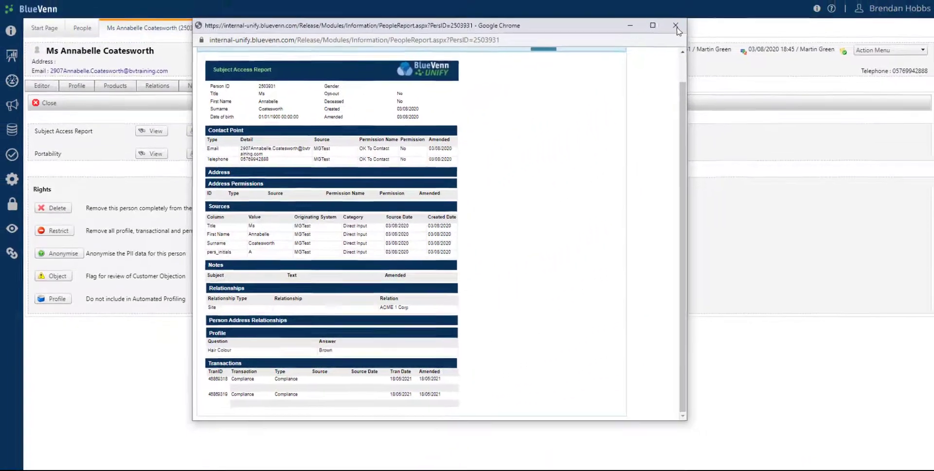
left_click(677, 27)
Enable SAR Exclusion for the Hair Colour question under Person Characteristics in Profile Administration and save the header
left_click(247, 40)
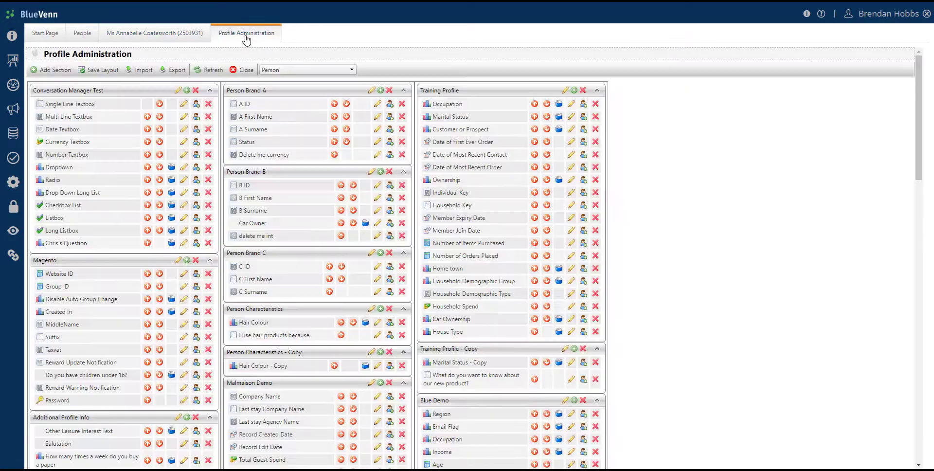
left_click(377, 323)
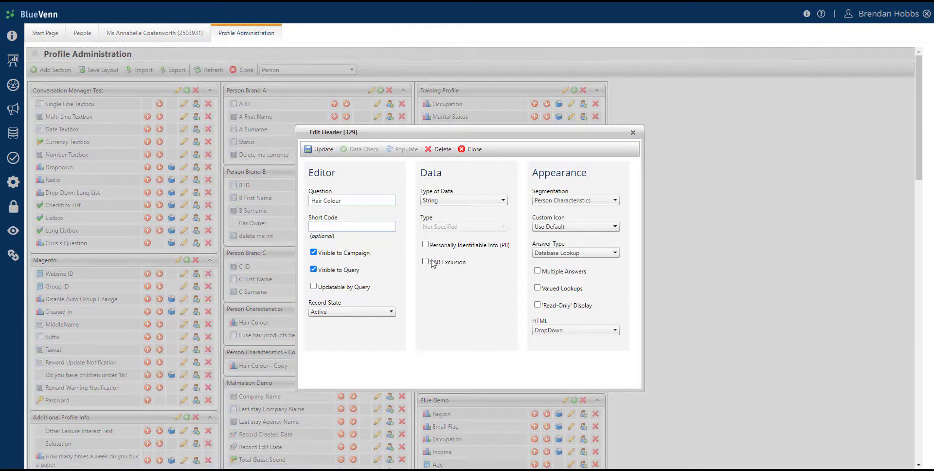
left_click(425, 262)
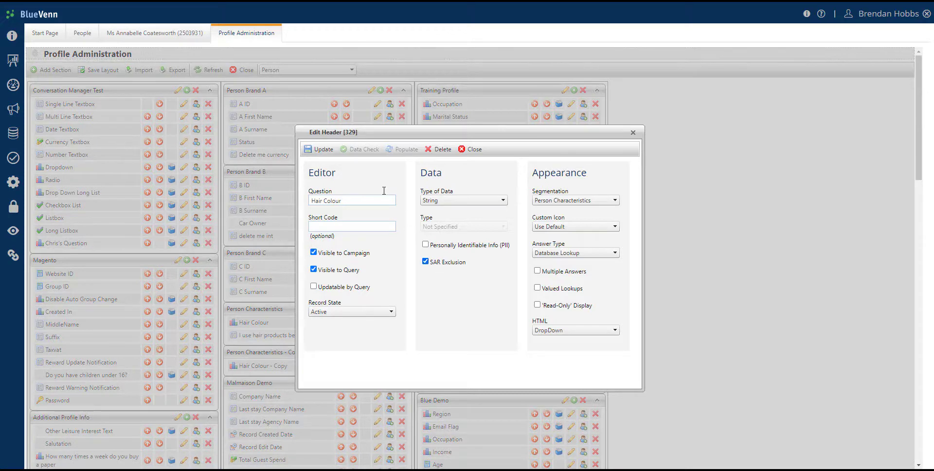
left_click(331, 153)
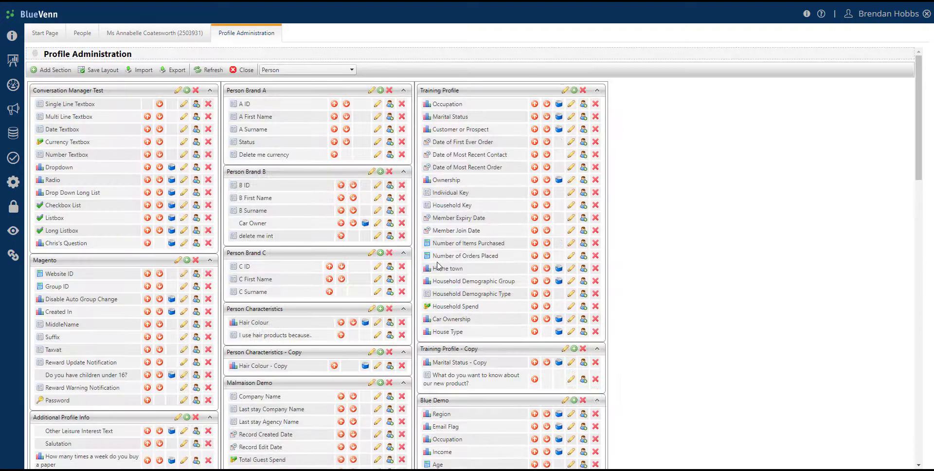
Regenerate the person's Subject Access Report and check its Profile section for the Hair Colour question, closing the report when finished
left_click(153, 34)
left_click(155, 135)
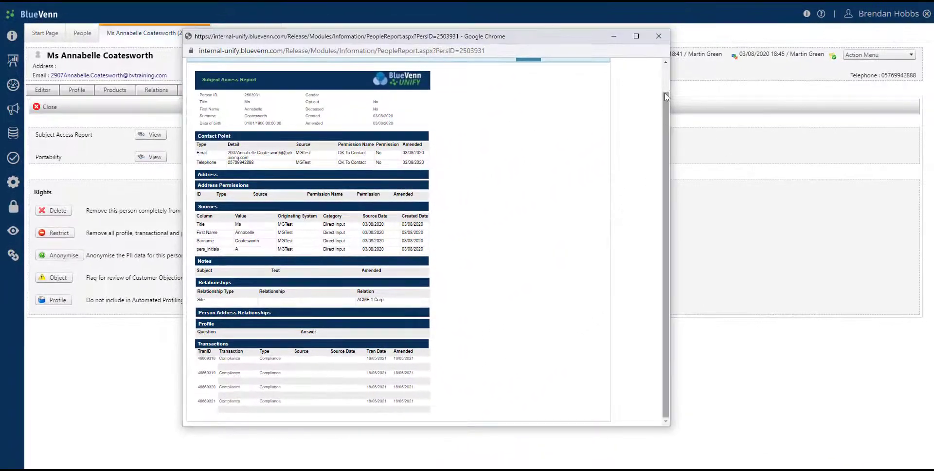
left_click(677, 30)
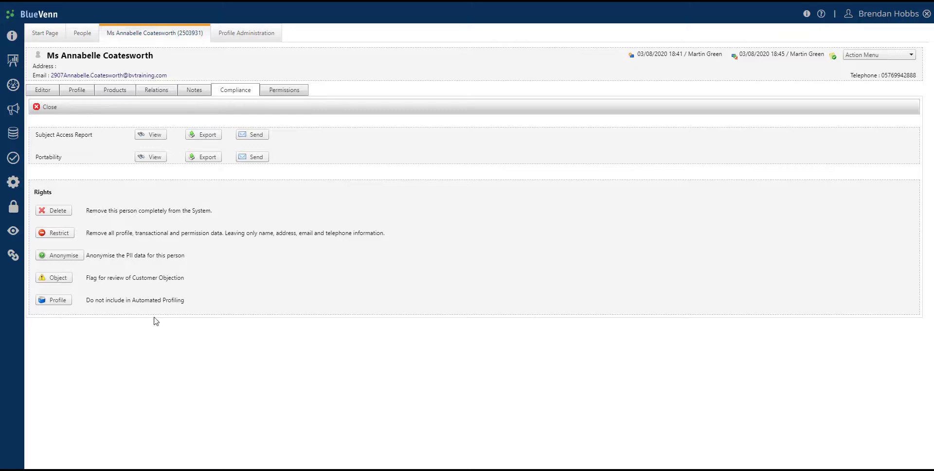
Export the Address ID Update template from the Data Import Templates as an XML file
left_click(14, 140)
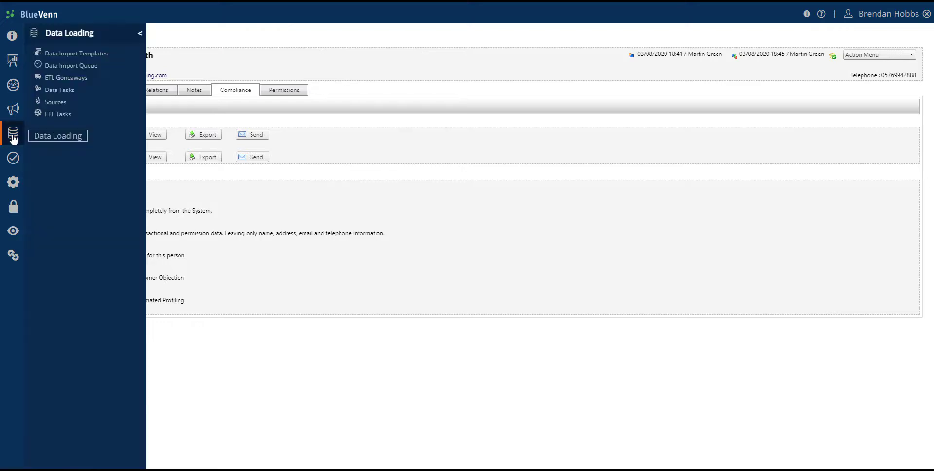
left_click(92, 56)
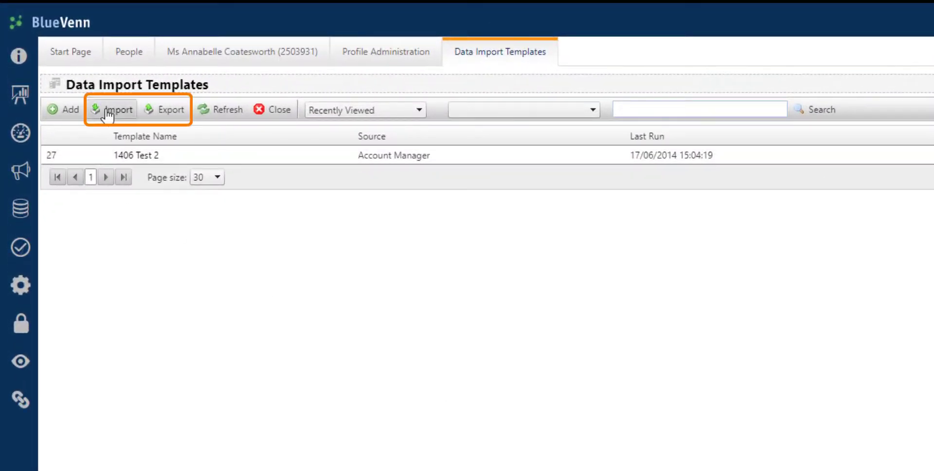
left_click(174, 110)
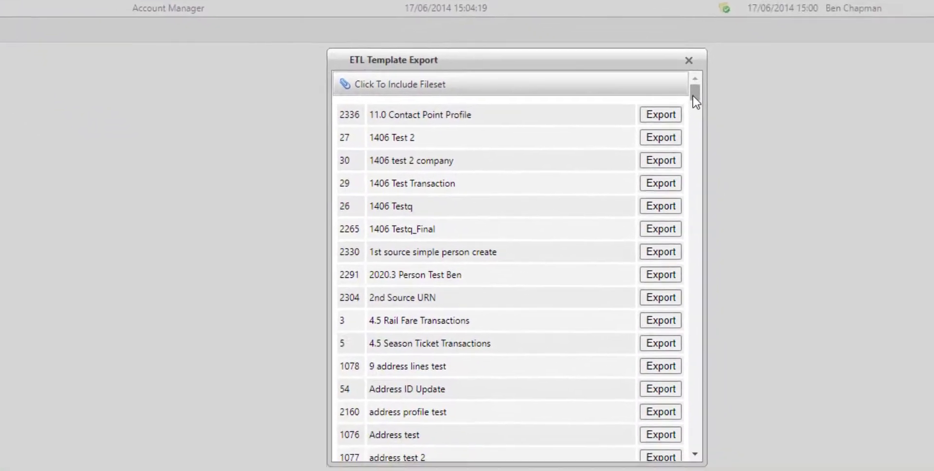
left_click_drag(695, 101, 694, 108)
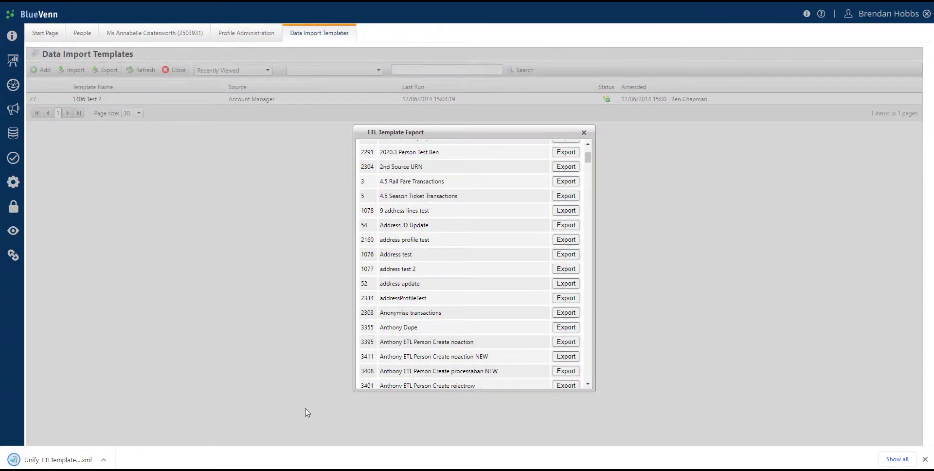
Inspect the exported Unify_ETLTemplate_Export_Release file in Notepad, and close the ETL template export dialog
left_click(57, 462)
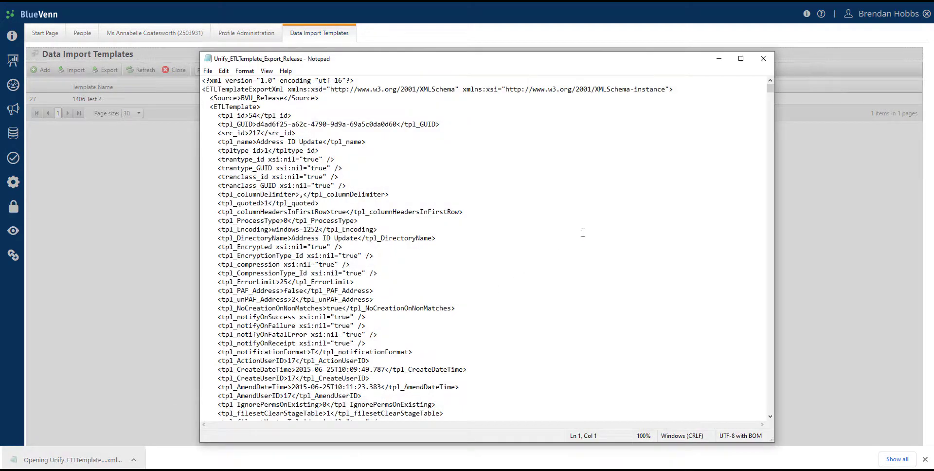
scroll(583, 233, "down", 7)
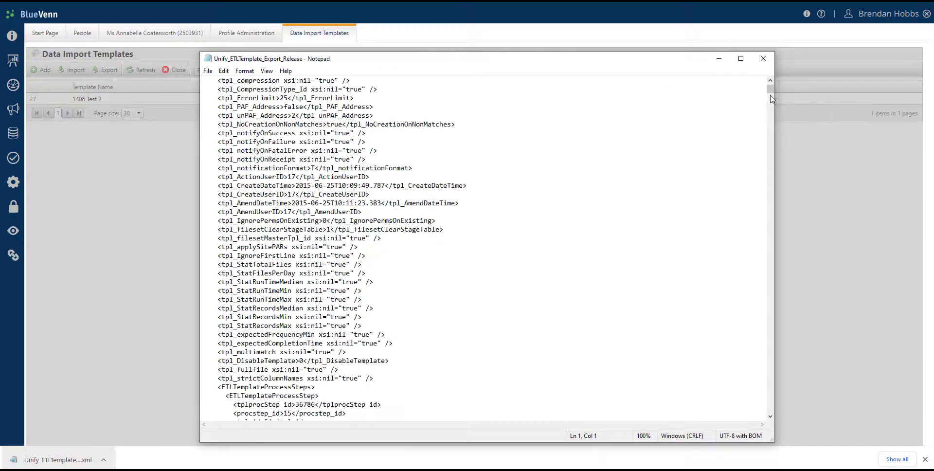
mouse_move(769, 89)
left_mouse_down()
mouse_move(771, 170)
mouse_move(768, 90)
left_mouse_up()
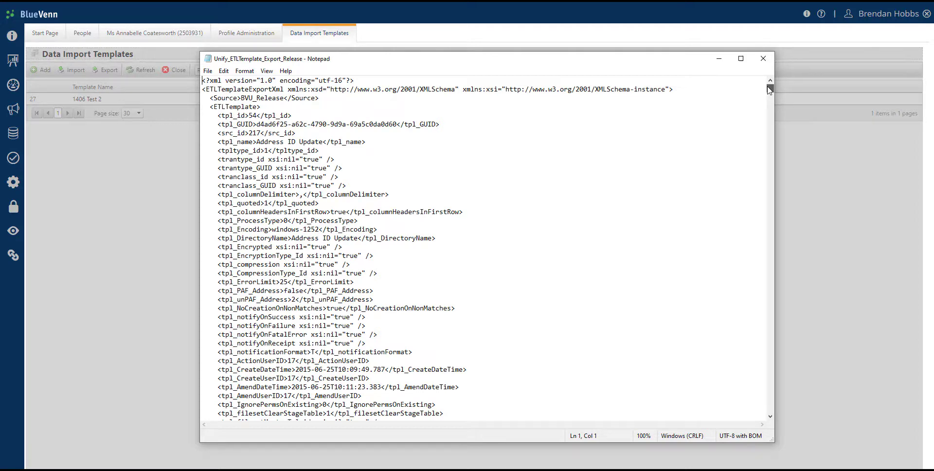
left_click(158, 217)
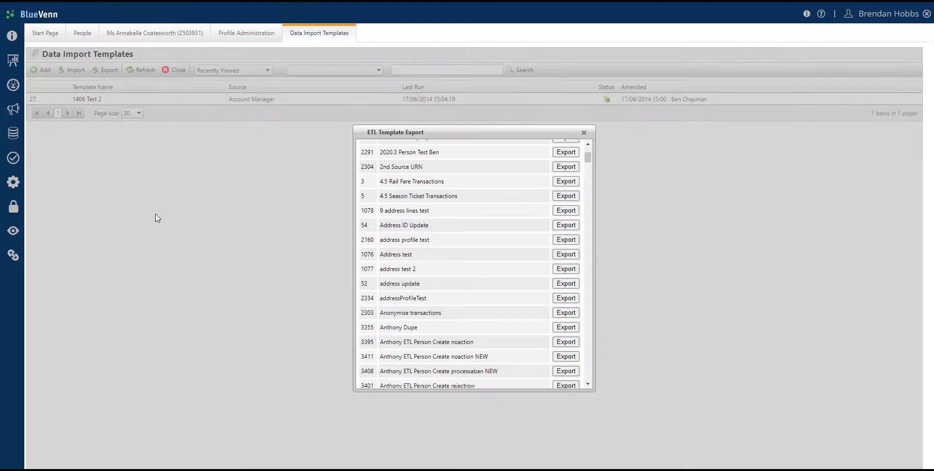
left_click(584, 132)
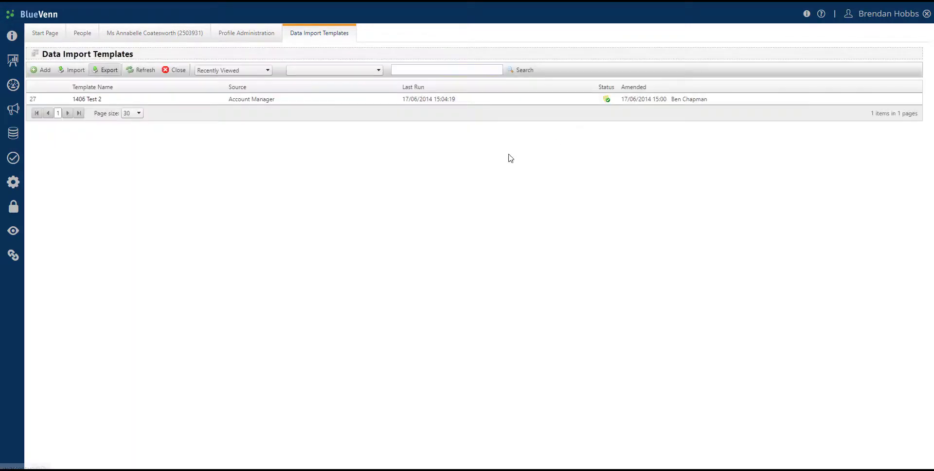
Select the Unify_ETLTemplate_Export_Release file from Downloads for an ETL template import, and remove it without importing
left_click(71, 73)
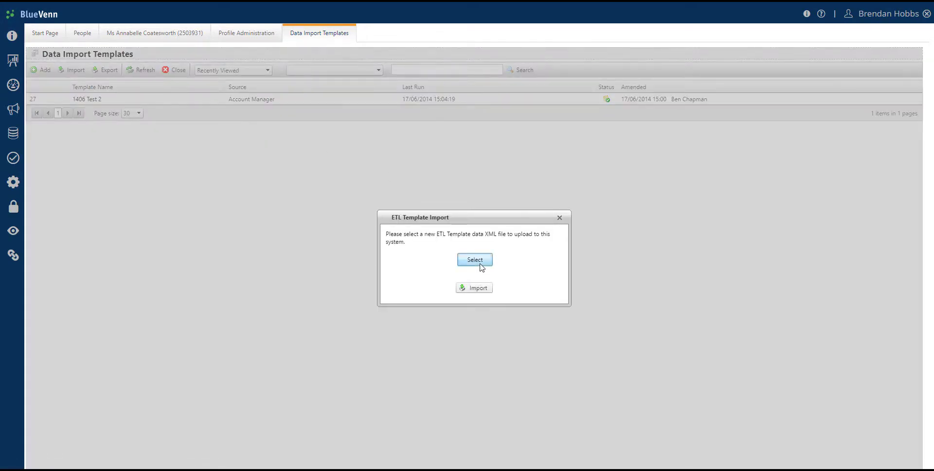
left_click(479, 263)
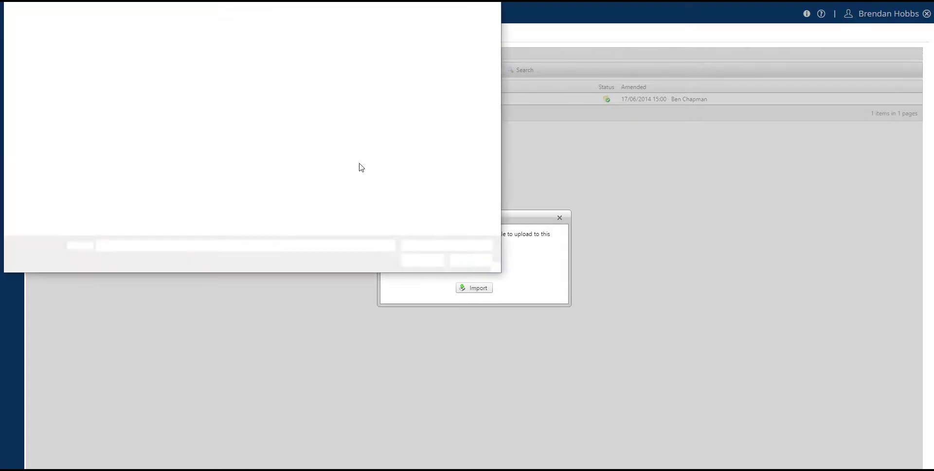
left_click_drag(157, 0, 253, 28)
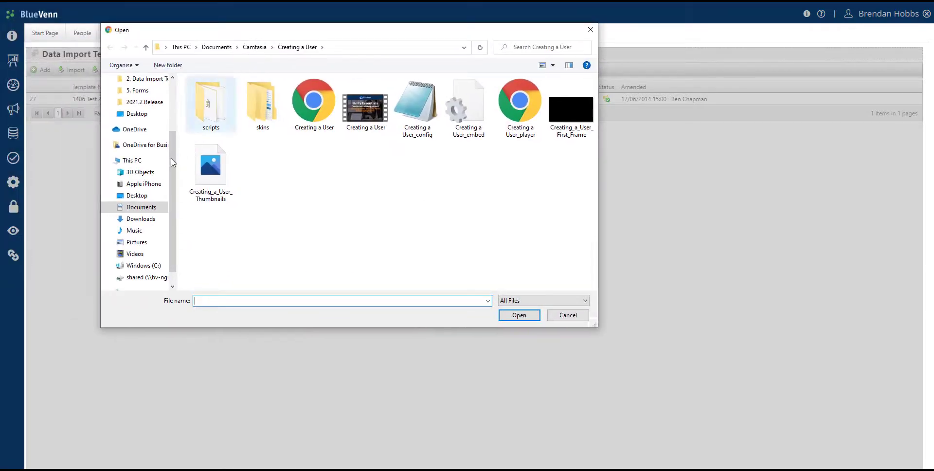
left_click_drag(173, 150, 148, 96)
left_click(141, 111)
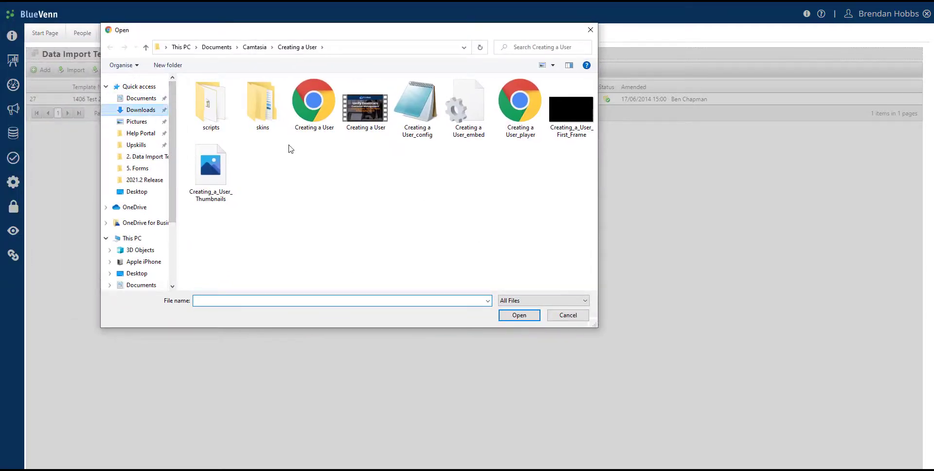
left_click(202, 113)
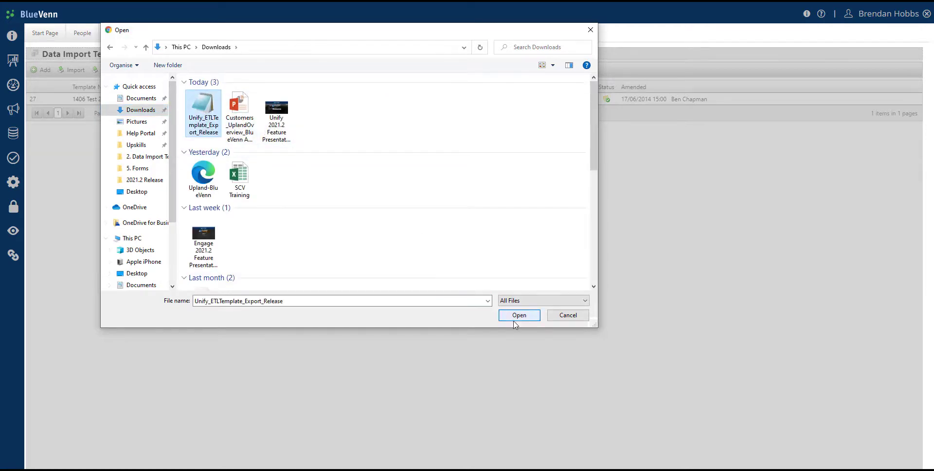
left_click(519, 314)
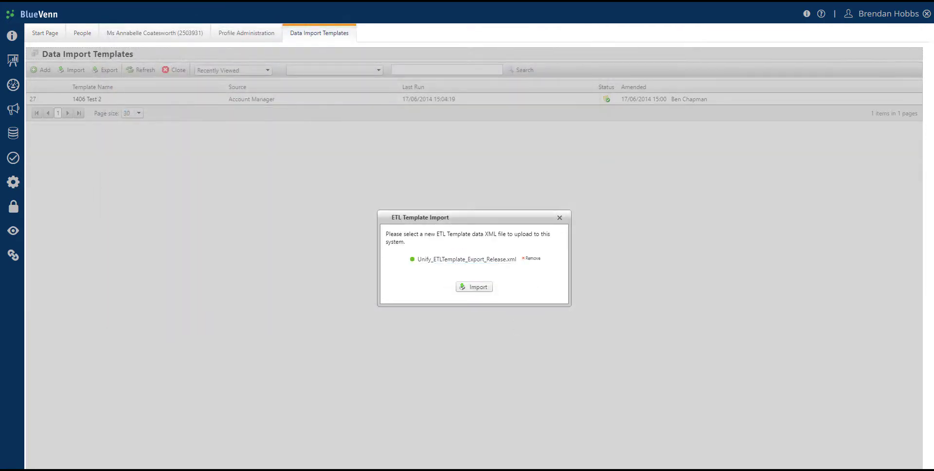
left_click(532, 259)
left_click(559, 217)
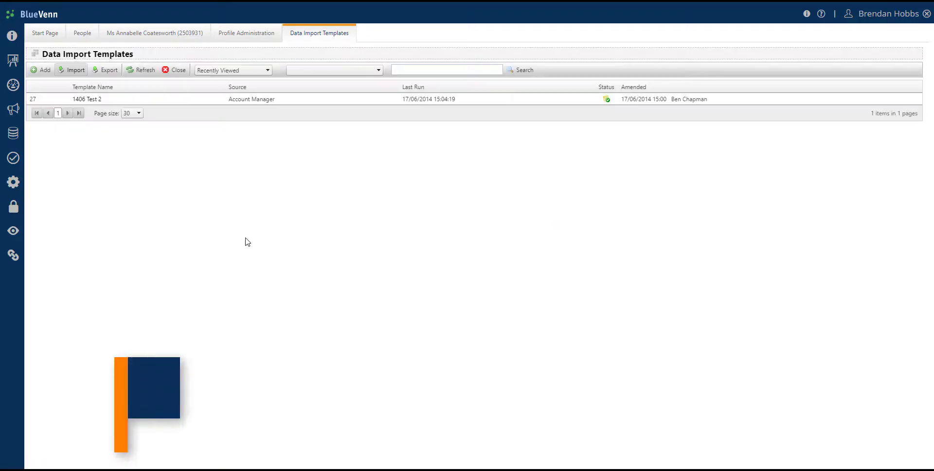
Open the Development connection of the Engage API and display the field mappings of its AnthonyET external table
left_click(14, 209)
left_click(59, 228)
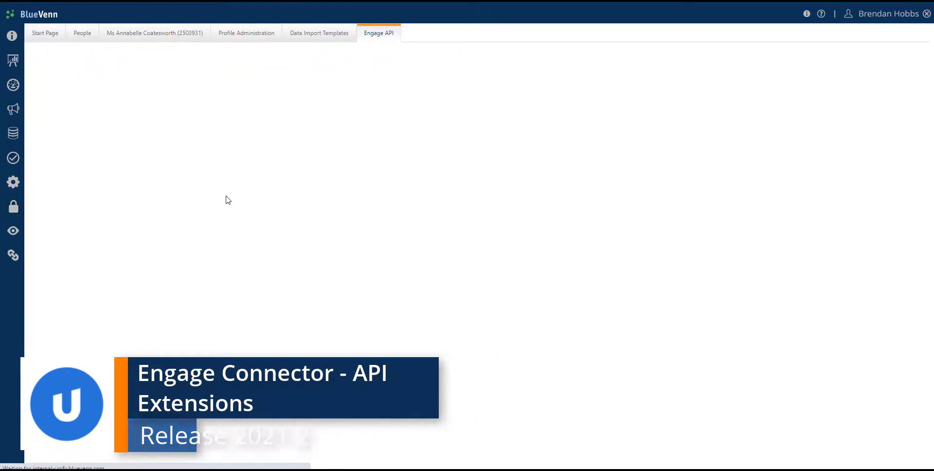
double_click(54, 101)
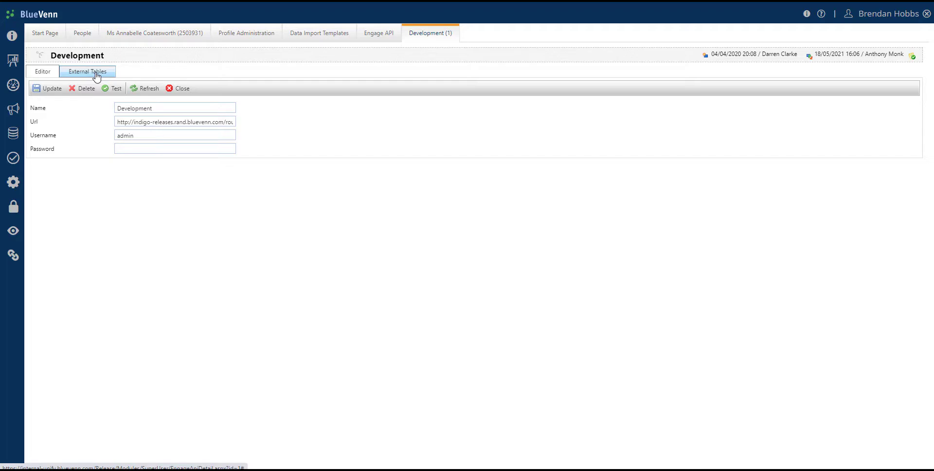
left_click(96, 75)
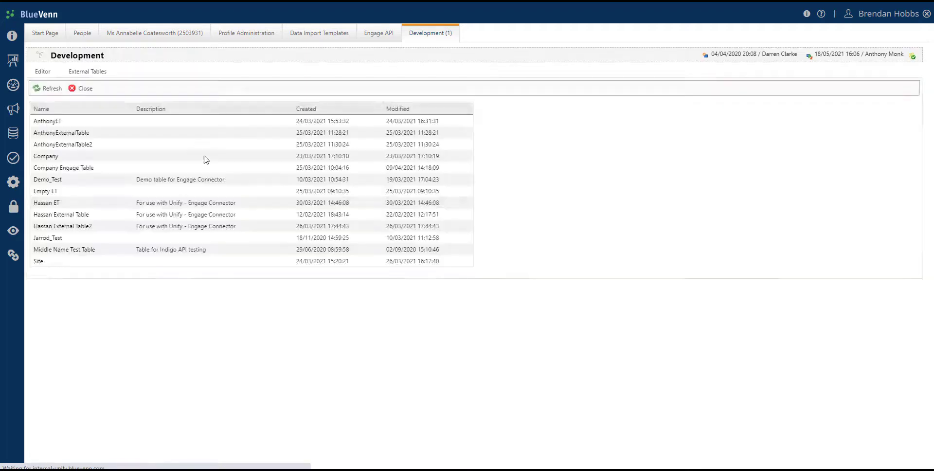
left_click(51, 125)
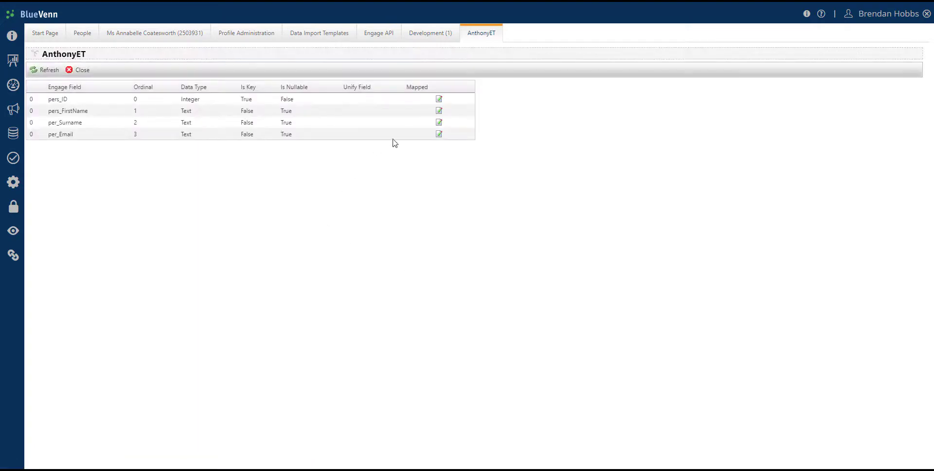
Choose Company as the Object Type in the mapping of the pers_ID field
left_click(439, 99)
left_click(536, 227)
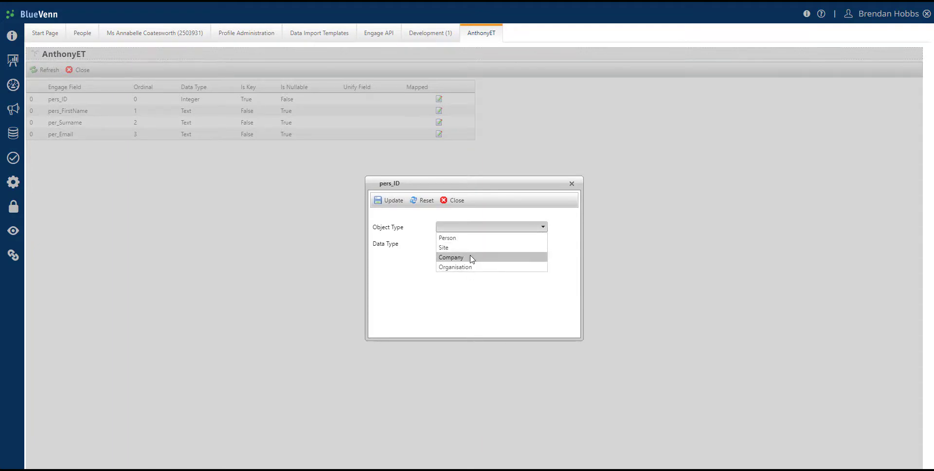
left_click(471, 259)
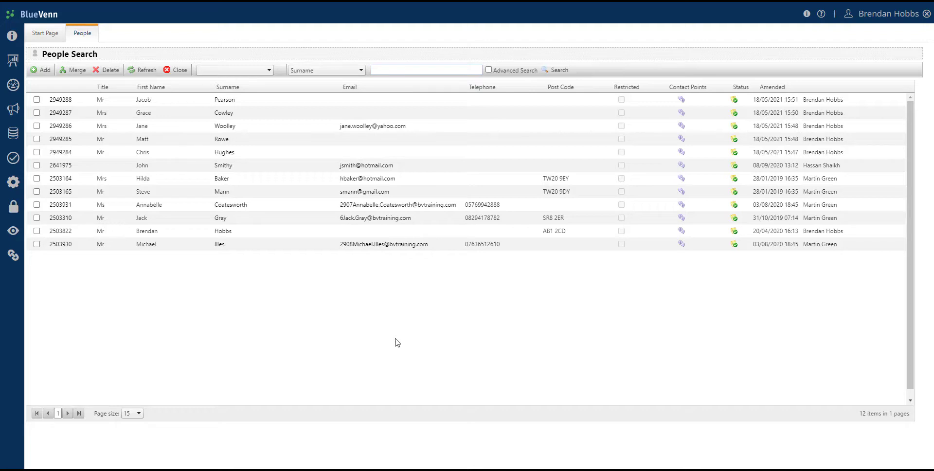
Search the people list for a person by surname, and refresh the list to return to the full set of records
left_click(381, 70)
left_click(381, 70)
type("anderson")
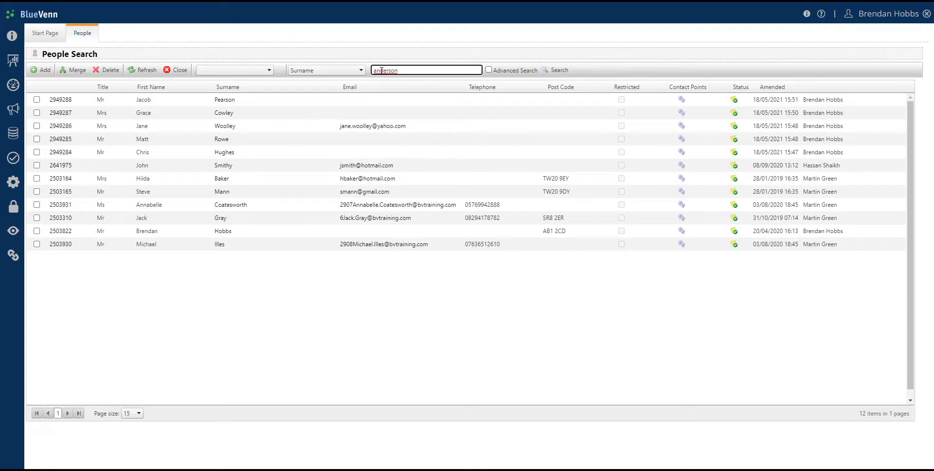
key("Return")
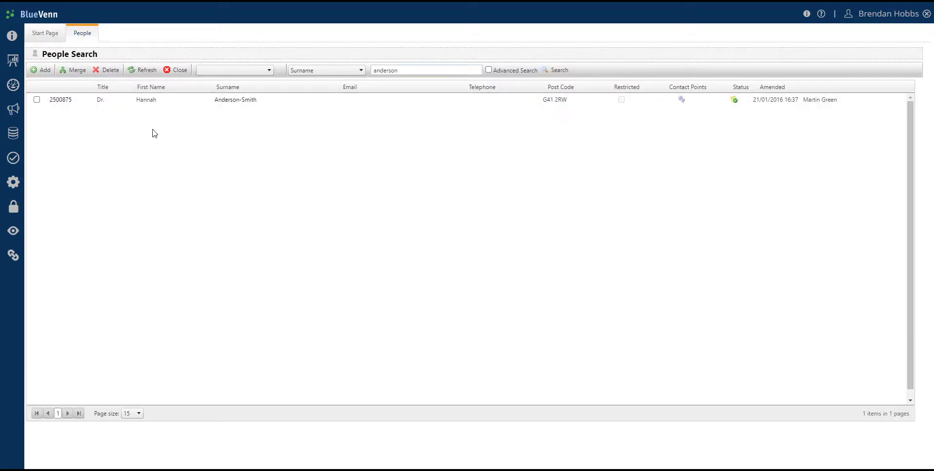
left_click(144, 70)
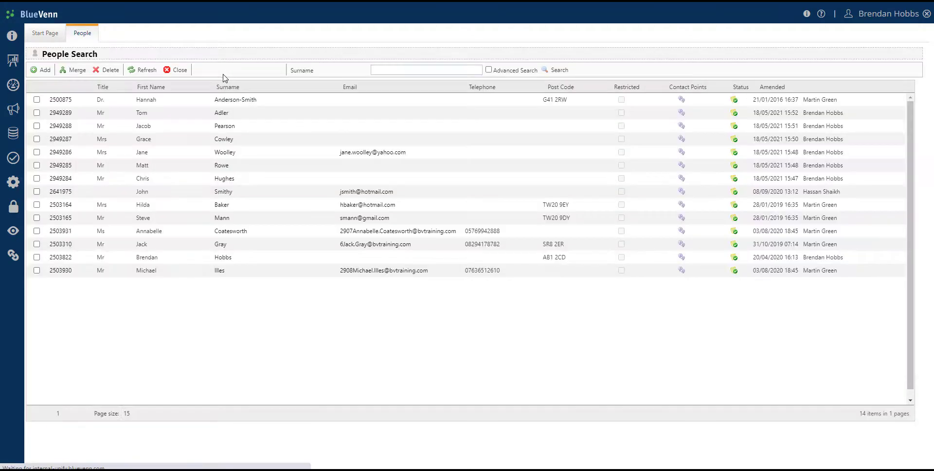
Filter the people list by Recently Created, and switch the filter to Recently Viewed
left_click(267, 71)
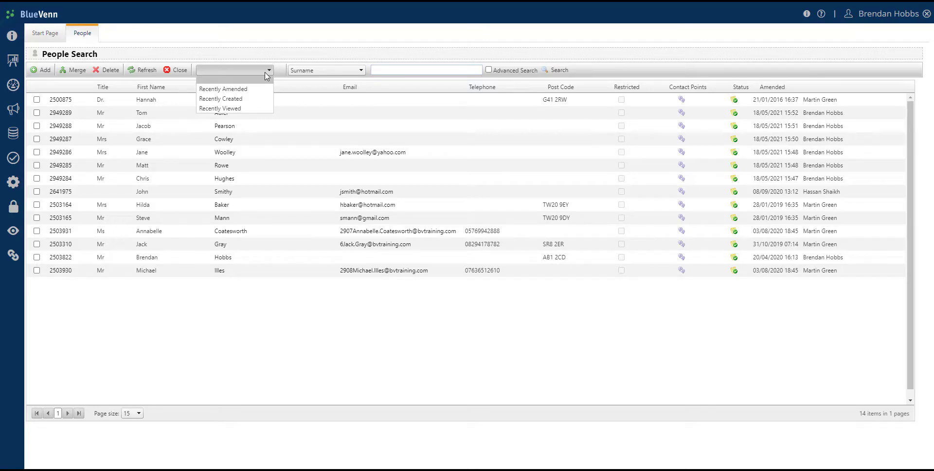
left_click(244, 101)
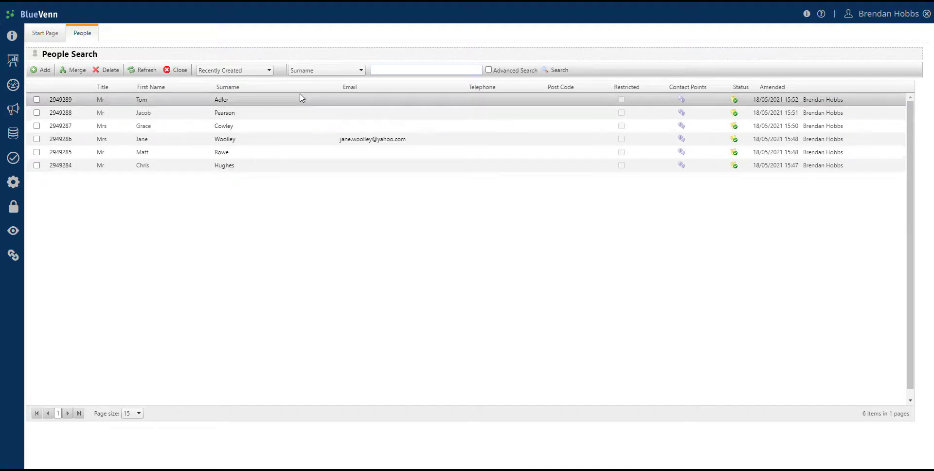
left_click(270, 72)
left_click(249, 106)
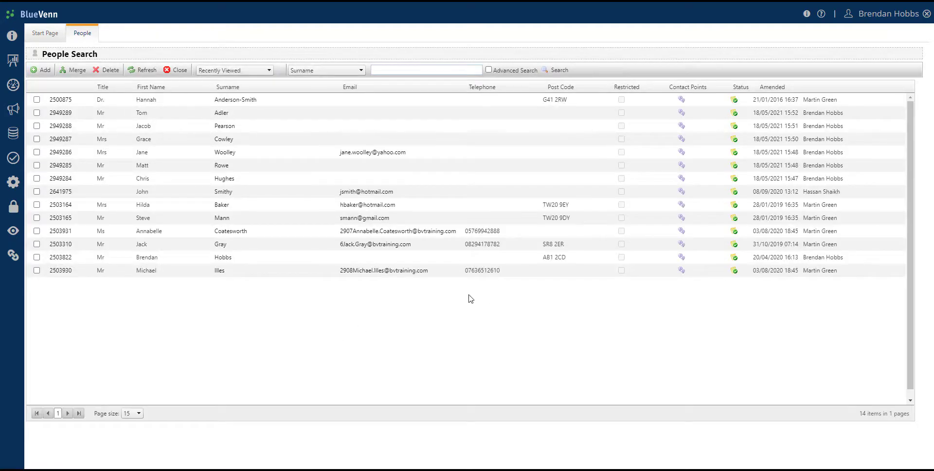
Sort the Recently Viewed people by surname, and toggle the sort order
left_click(233, 88)
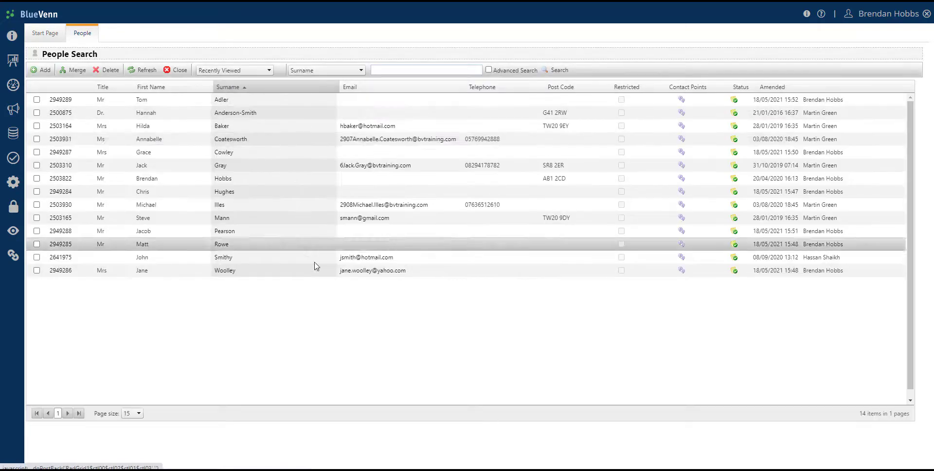
left_click(231, 88)
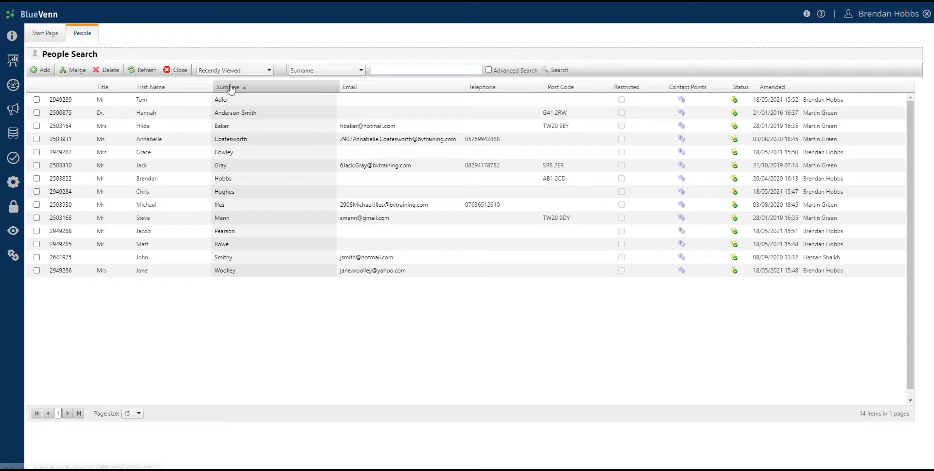